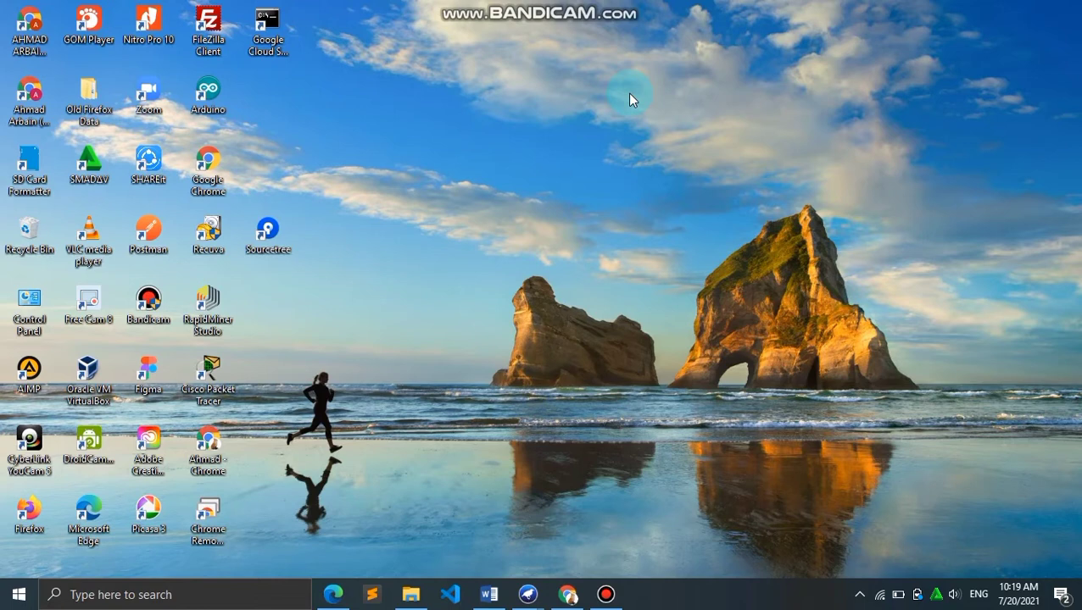
Bring up the Weka GUI Chooser and launch the Explorer application
{"action": "mouse_move", "coordinate": [527, 594]}
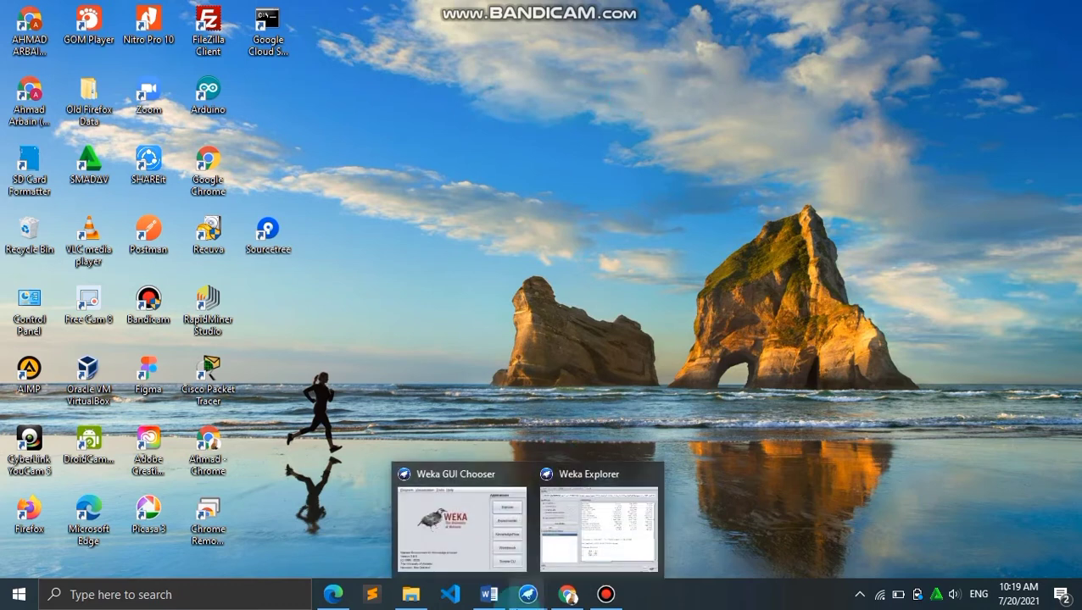
{"action": "left_click", "coordinate": [476, 520]}
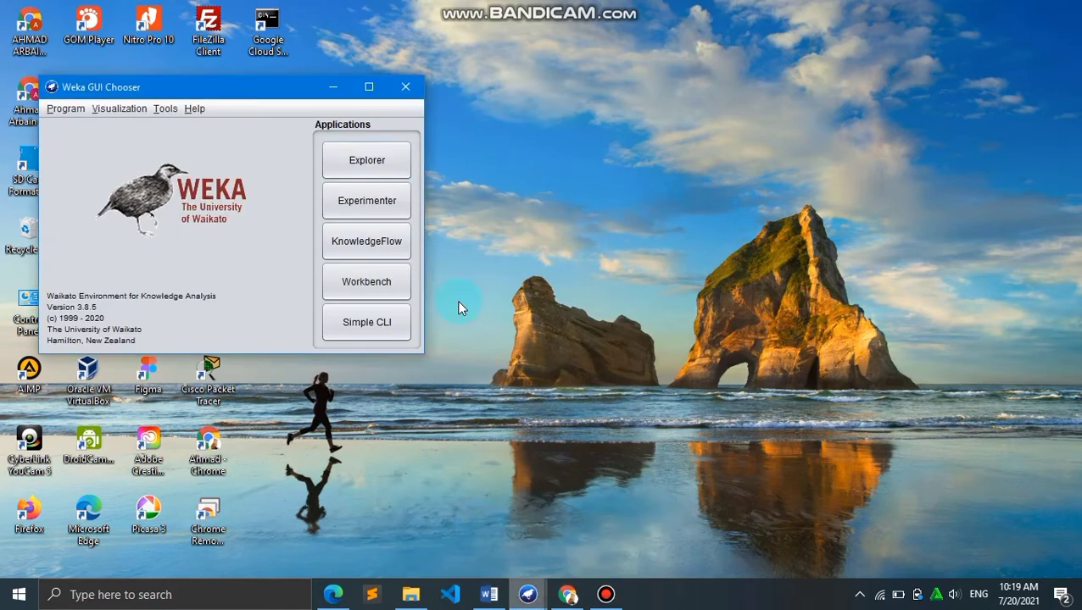
{"action": "left_click", "coordinate": [366, 160]}
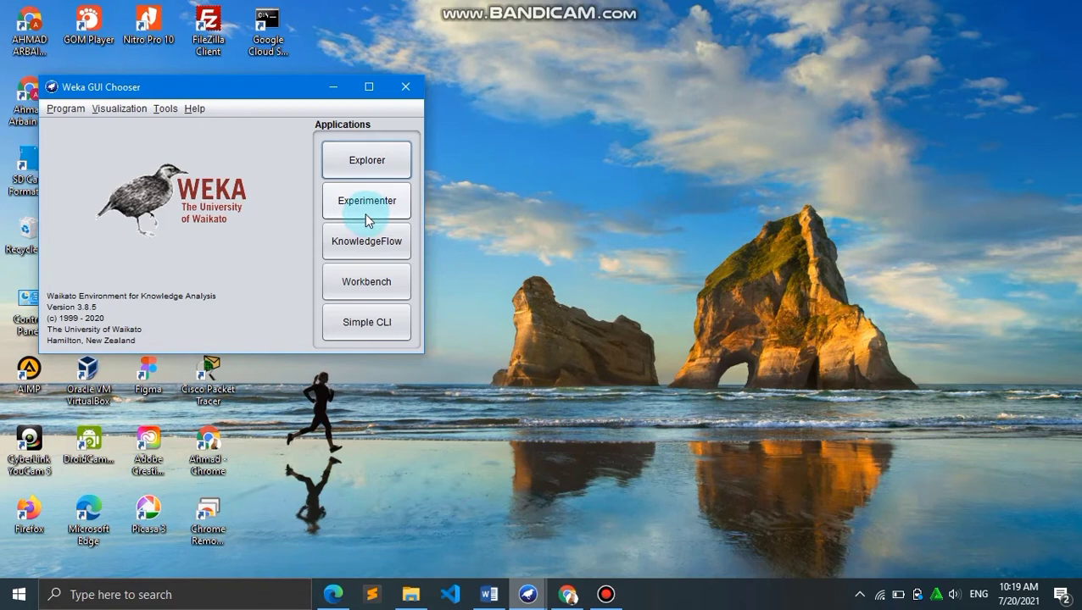
{"action": "left_click", "coordinate": [382, 175]}
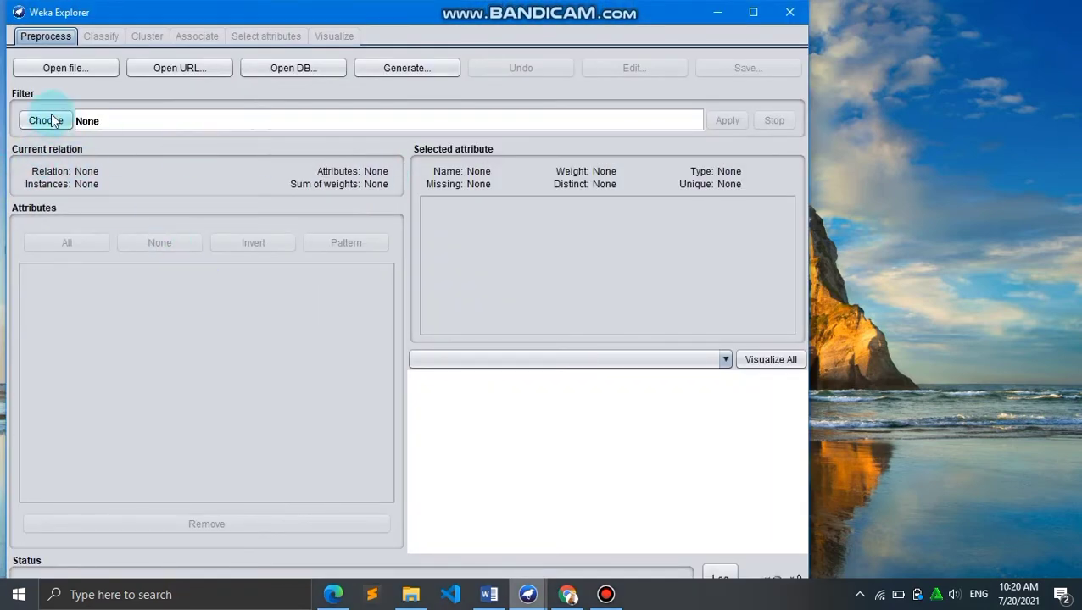
Open the dataset covid_19_indonesia_time_series_all.arff from the Data Mining folder on drive D
{"action": "left_click", "coordinate": [98, 68]}
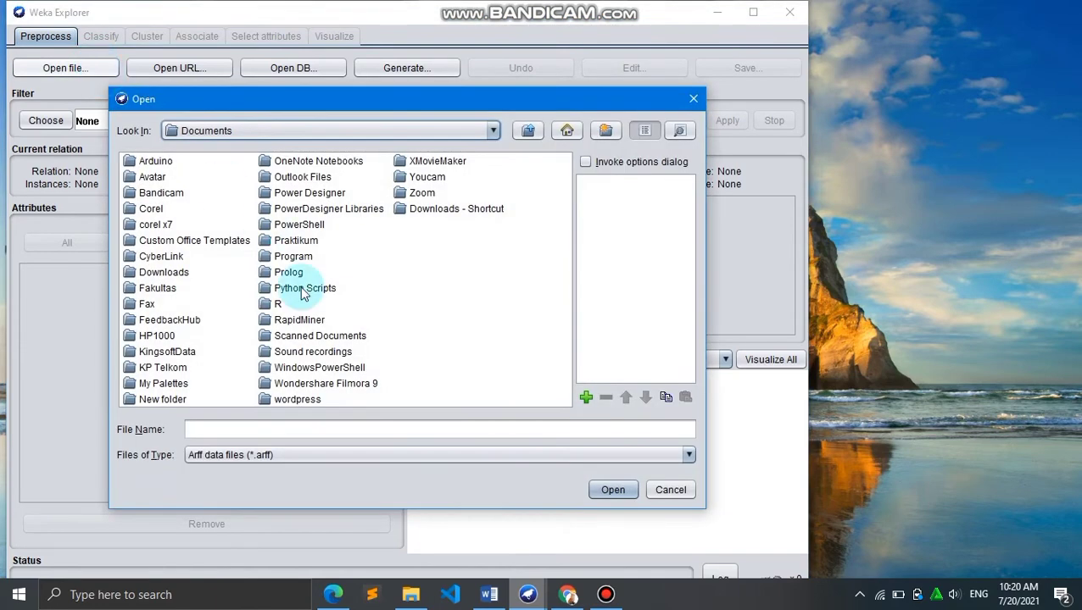
{"action": "left_click", "coordinate": [389, 131]}
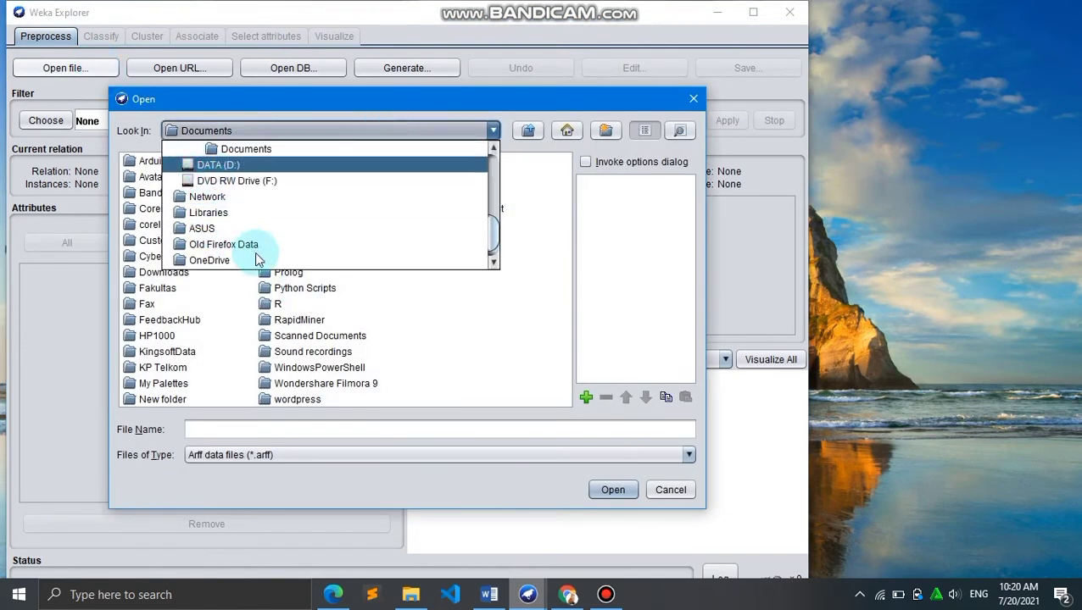
{"action": "left_click", "coordinate": [254, 167]}
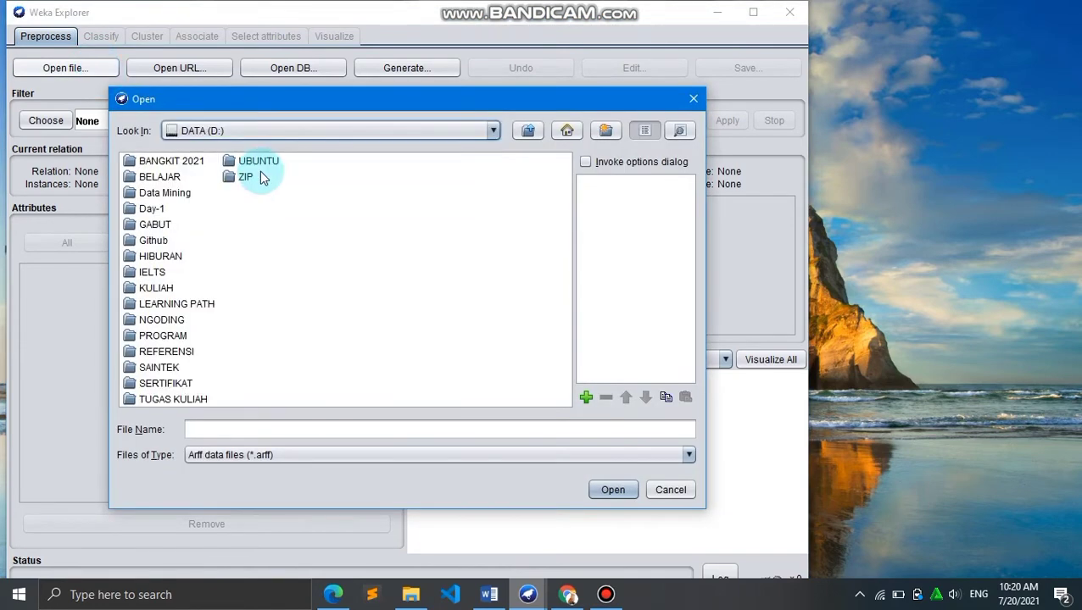
{"action": "double_click", "coordinate": [170, 195]}
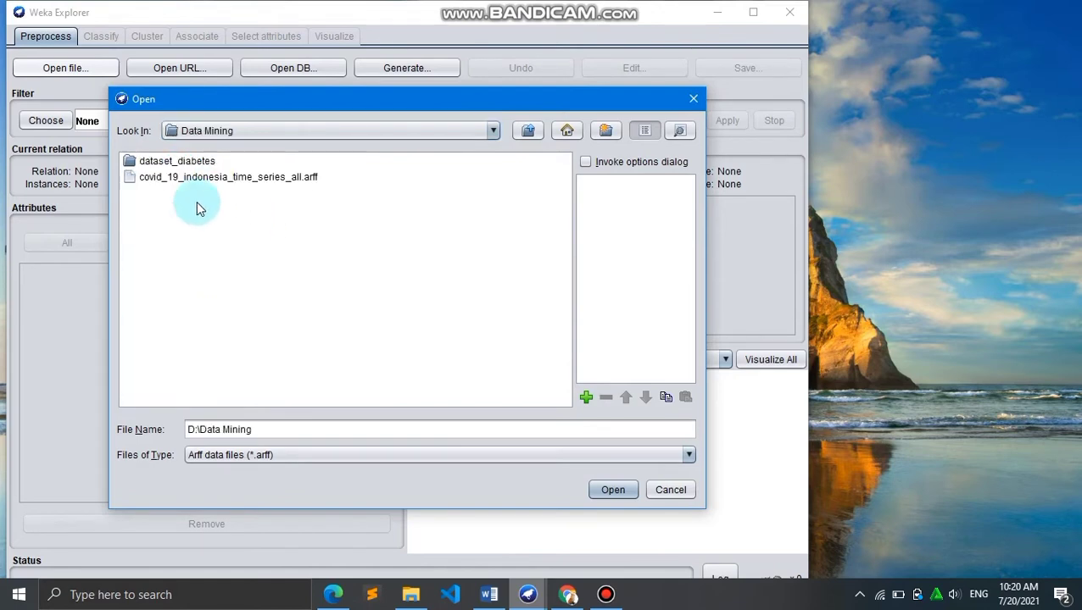
{"action": "double_click", "coordinate": [242, 180]}
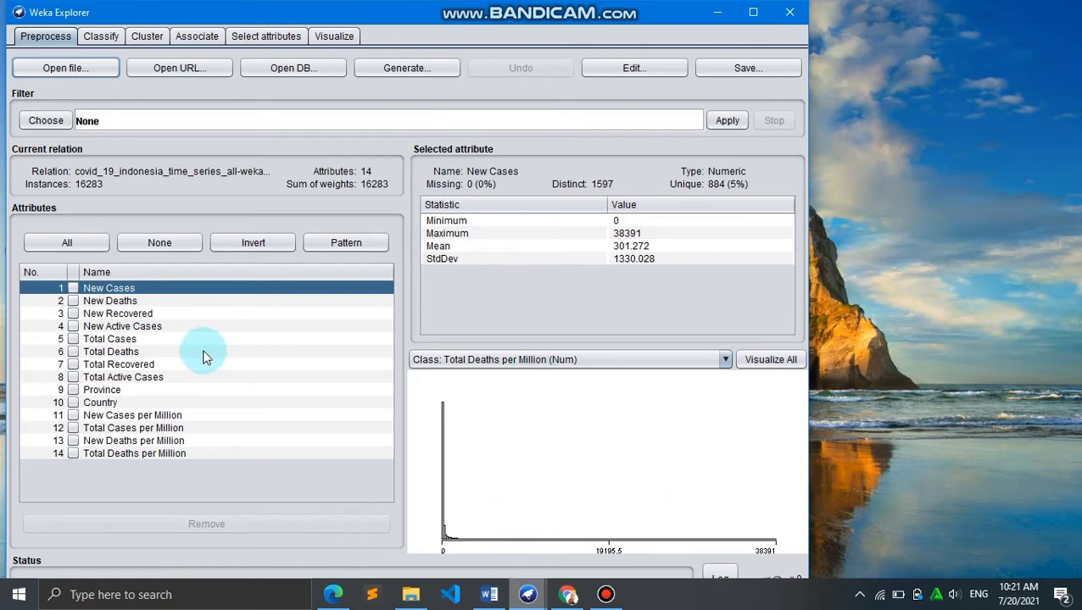
Step through the dataset's attributes one by one to examine each attribute's statistics
{"action": "left_click", "coordinate": [123, 302]}
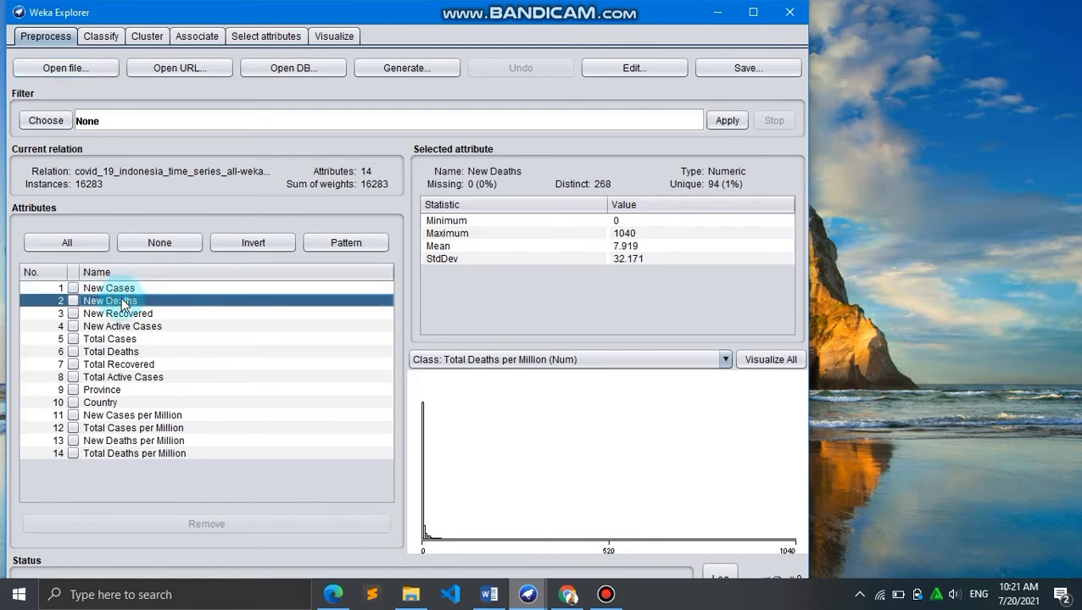
{"action": "key", "text": "Down"}
{"action": "key", "text": "Down"}
{"action": "key", "text": "Down"}
{"action": "key", "text": "Down"}
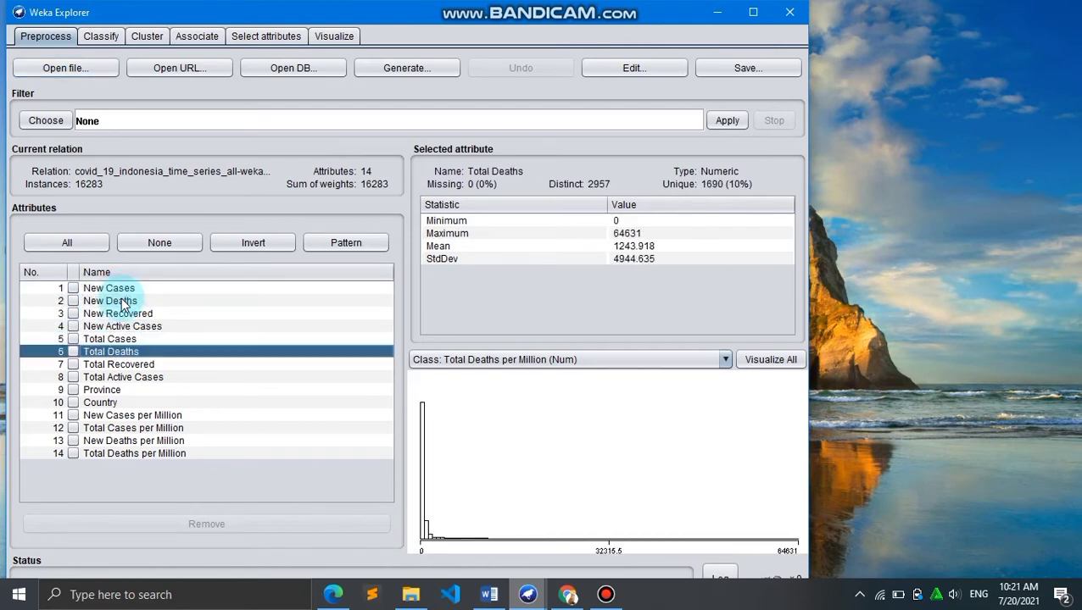
{"action": "key", "text": "Down"}
{"action": "key", "text": "Down"}
{"action": "key", "text": "Down"}
{"action": "key", "text": "Down"}
{"action": "key", "text": "Down"}
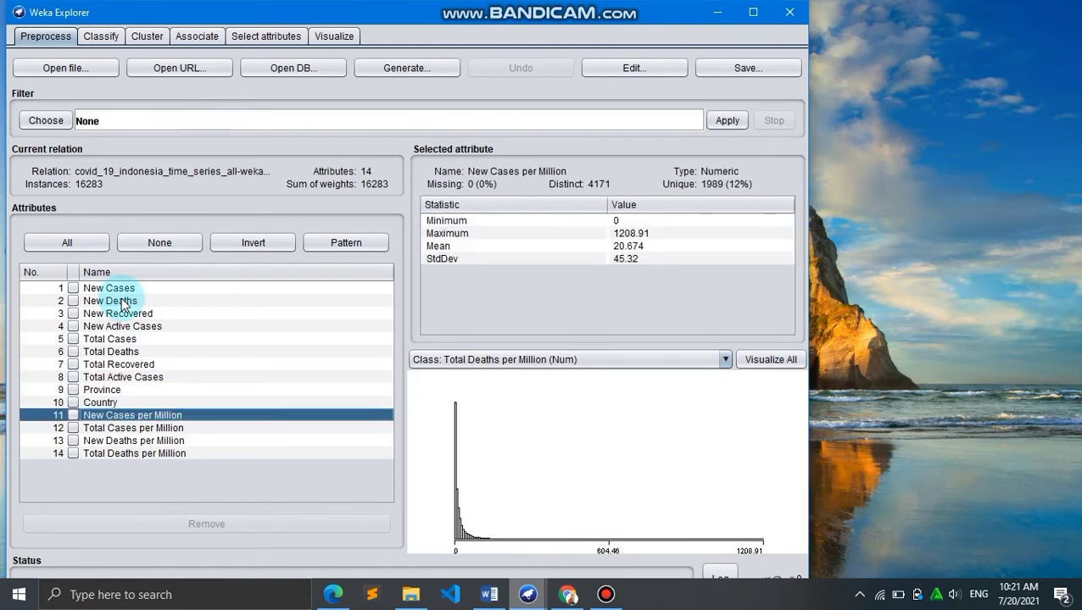
{"action": "key", "text": "Down"}
{"action": "key", "text": "Down"}
{"action": "key", "text": "Down"}
{"action": "key", "text": "Up"}
{"action": "key", "text": "Up"}
{"action": "key", "text": "Up"}
{"action": "key", "text": "Up"}
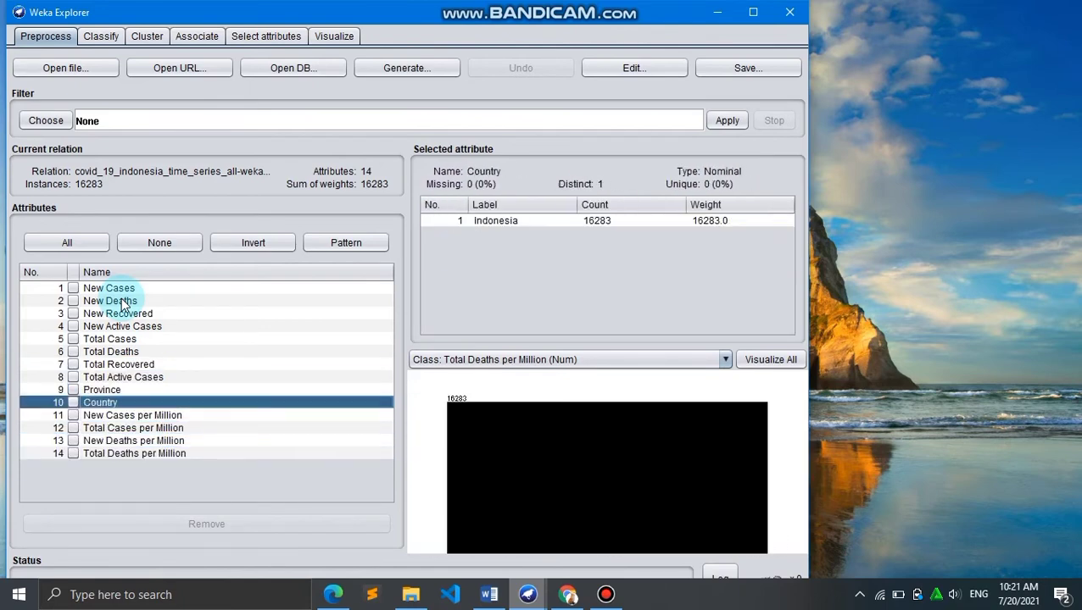
{"action": "key", "text": "Up"}
{"action": "key", "text": "Up"}
{"action": "key", "text": "Up"}
{"action": "key", "text": "Up"}
{"action": "key", "text": "Up"}
{"action": "key", "text": "Up"}
{"action": "key", "text": "Up"}
{"action": "key", "text": "Up"}
{"action": "key", "text": "Up"}
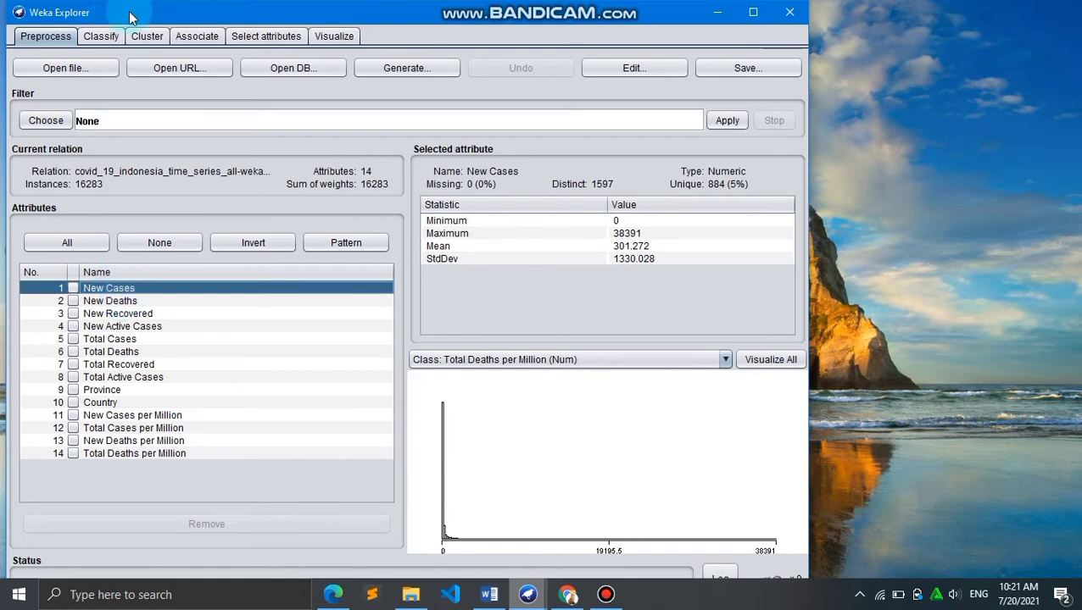
Choose the SimpleKMeans clusterer for clustering
{"action": "left_click", "coordinate": [142, 37]}
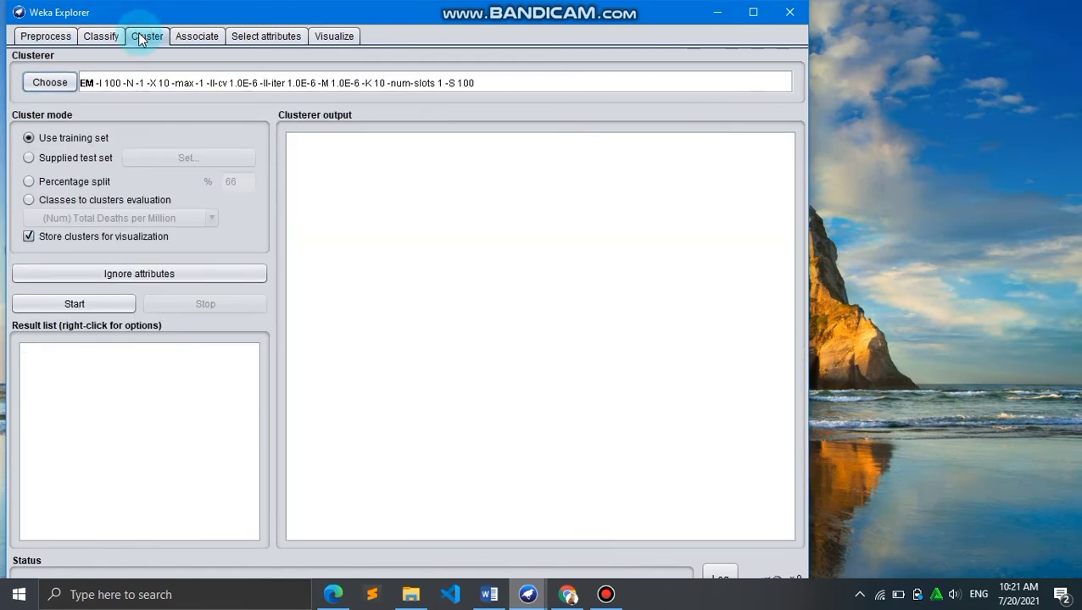
{"action": "left_click", "coordinate": [60, 88]}
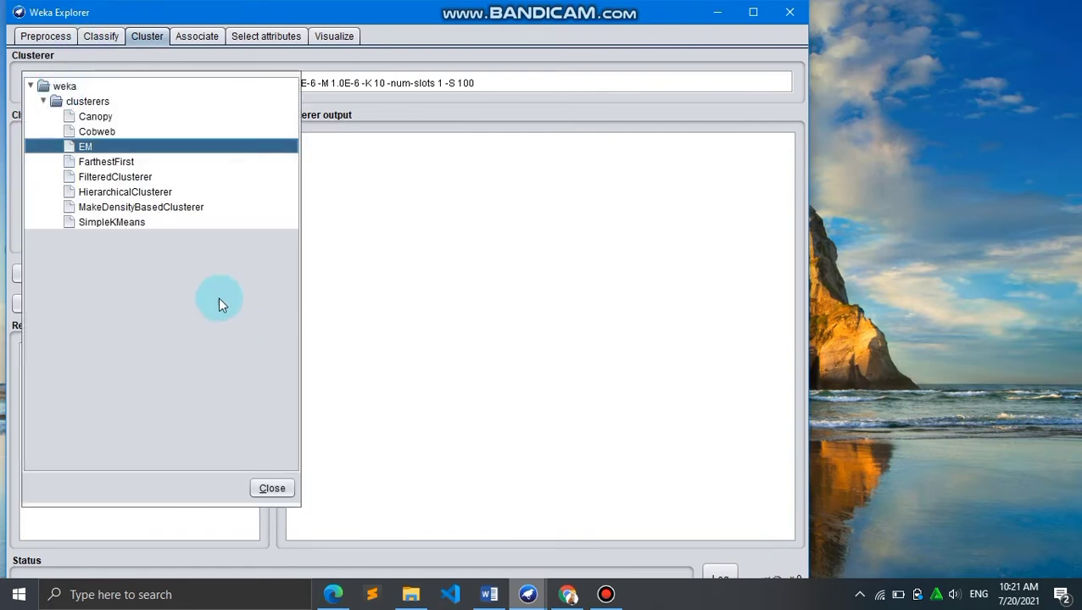
{"action": "left_click", "coordinate": [111, 223]}
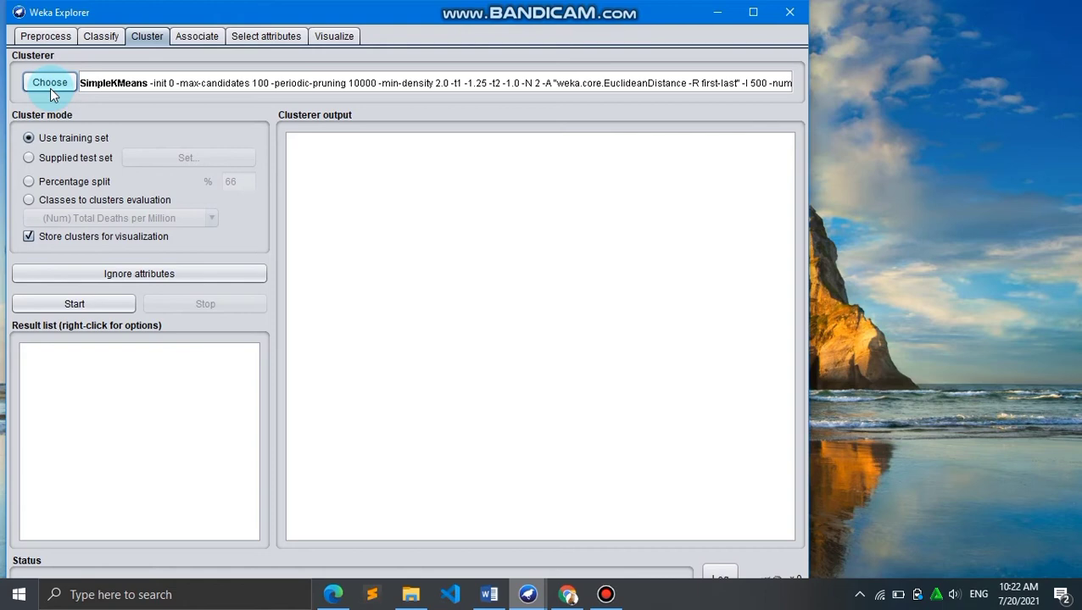
Set SimpleKMeans' numClusters to 3 and run the clustering on the training set
{"action": "left_click", "coordinate": [169, 82]}
{"action": "scroll", "coordinate": [387, 372], "scroll_direction": "down", "scroll_amount": 1}
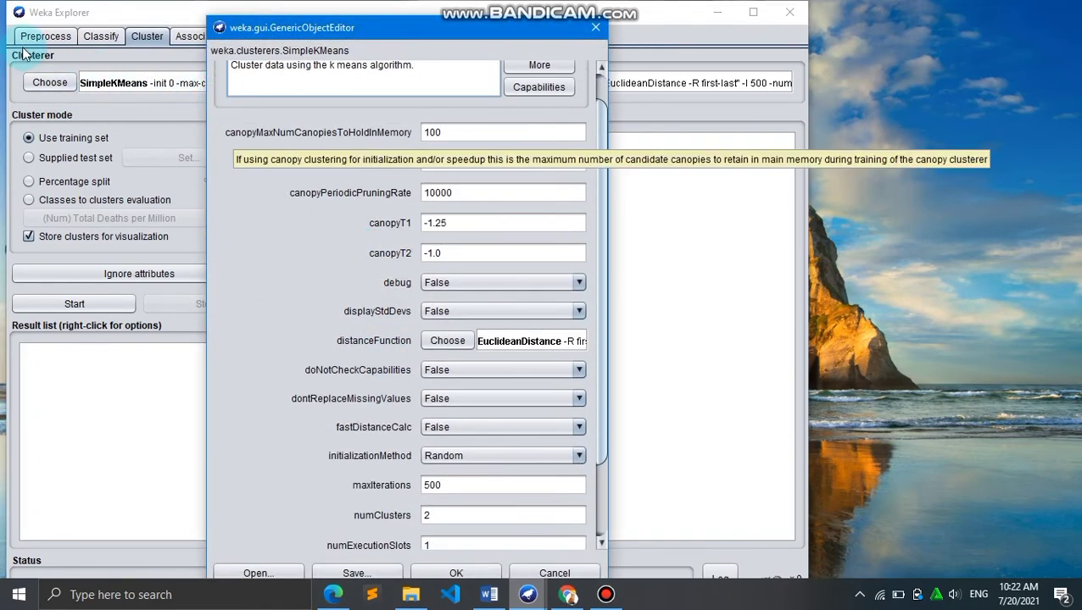
{"action": "left_click", "coordinate": [445, 516]}
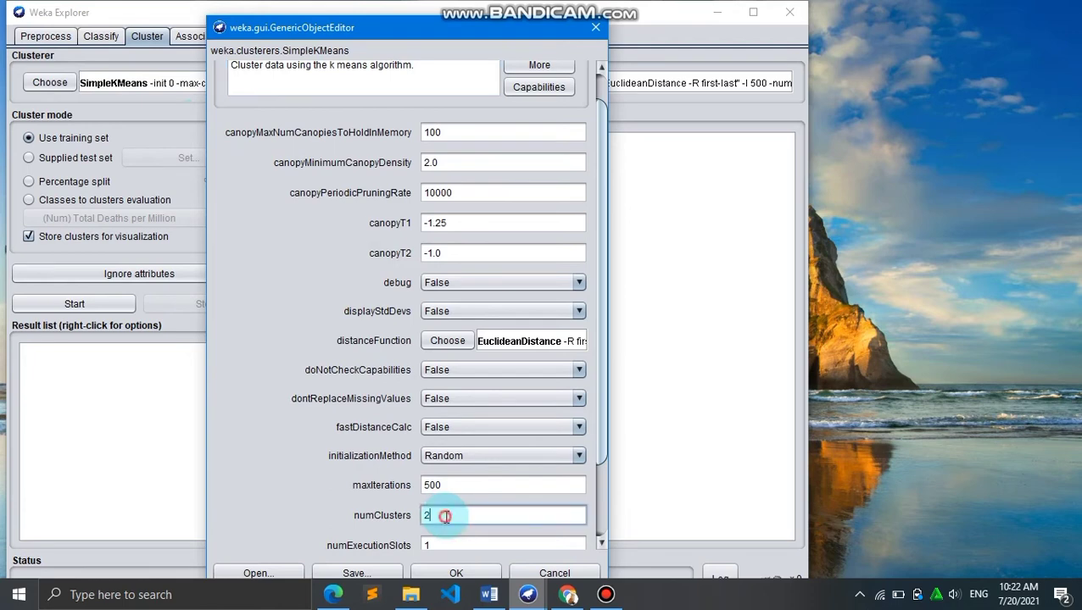
{"action": "key", "text": "BackSpace"}
{"action": "type", "text": "3"}
{"action": "scroll", "coordinate": [458, 551], "scroll_direction": "down", "scroll_amount": 1}
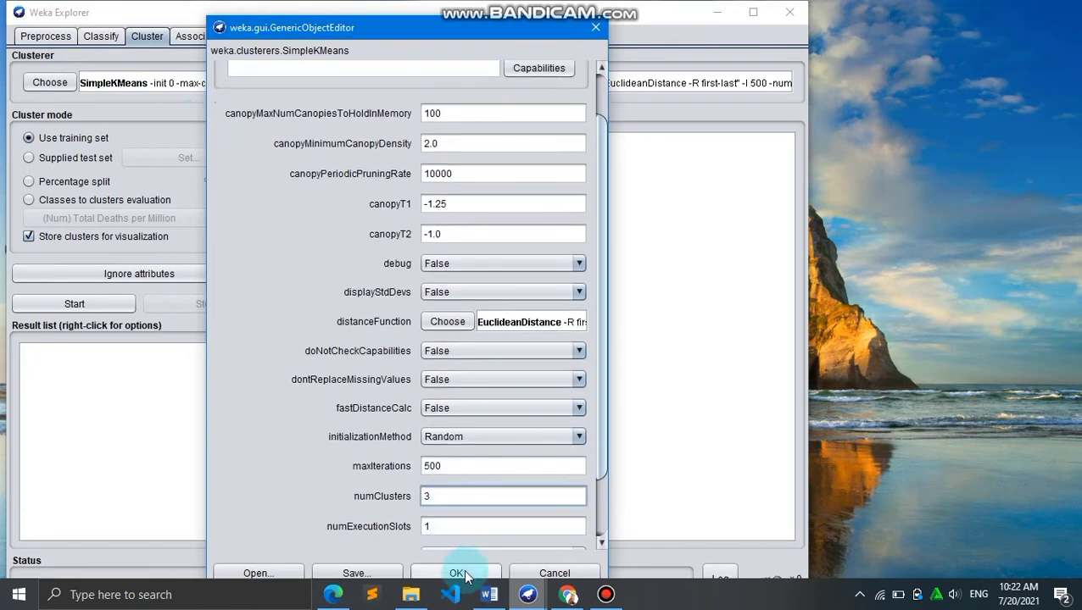
{"action": "left_click", "coordinate": [458, 574]}
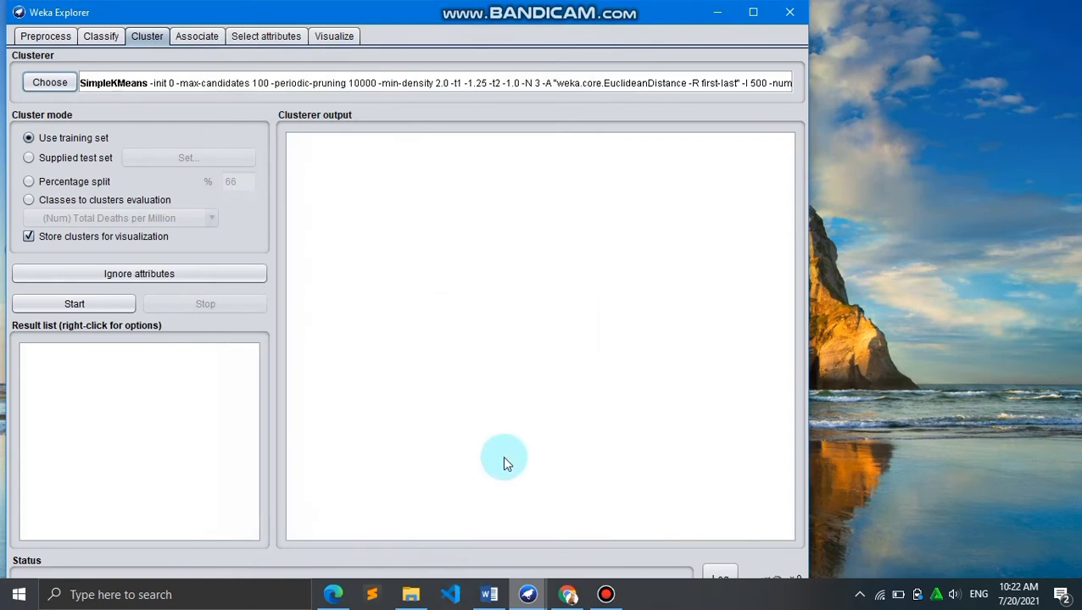
{"action": "left_click", "coordinate": [101, 304]}
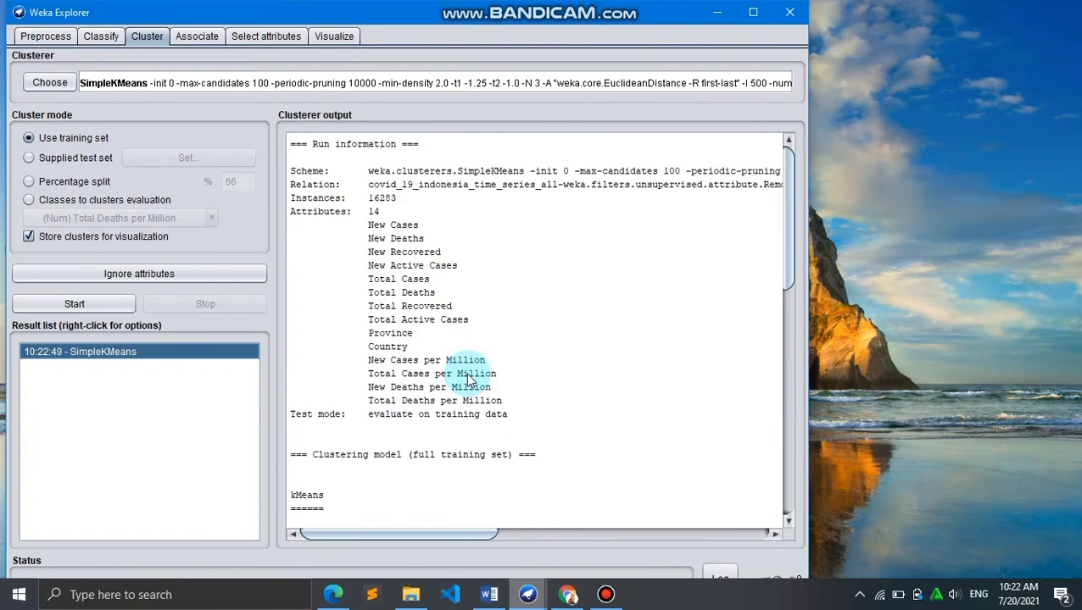
Scroll through the clusterer output to examine the run information and final cluster centroids
{"action": "scroll", "coordinate": [468, 380], "scroll_direction": "down", "scroll_amount": 10}
{"action": "scroll", "coordinate": [459, 357], "scroll_direction": "up", "scroll_amount": 10}
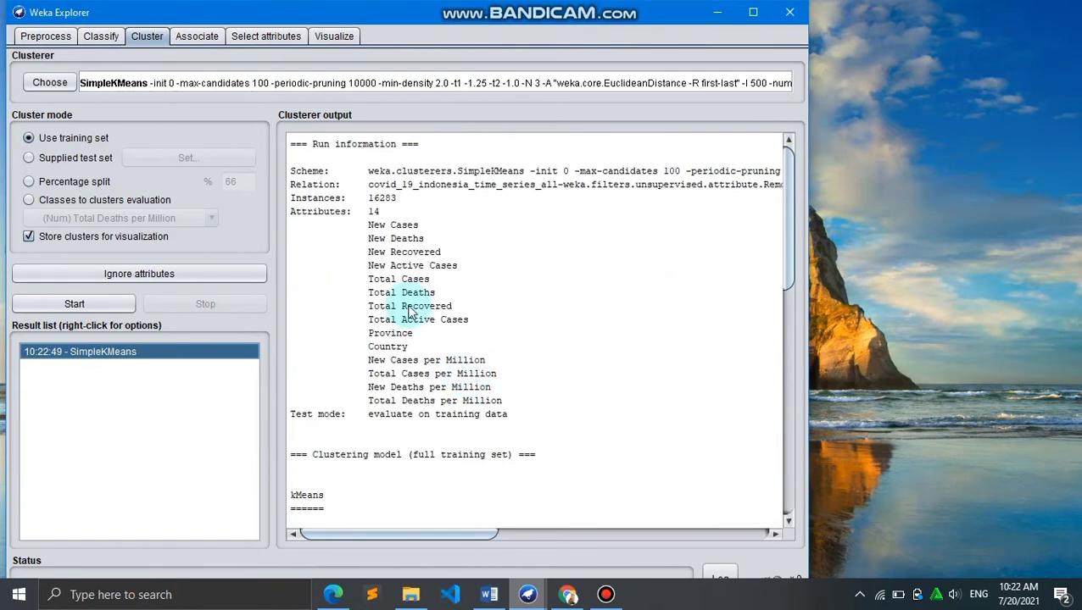
{"action": "scroll", "coordinate": [501, 307], "scroll_direction": "down", "scroll_amount": 10}
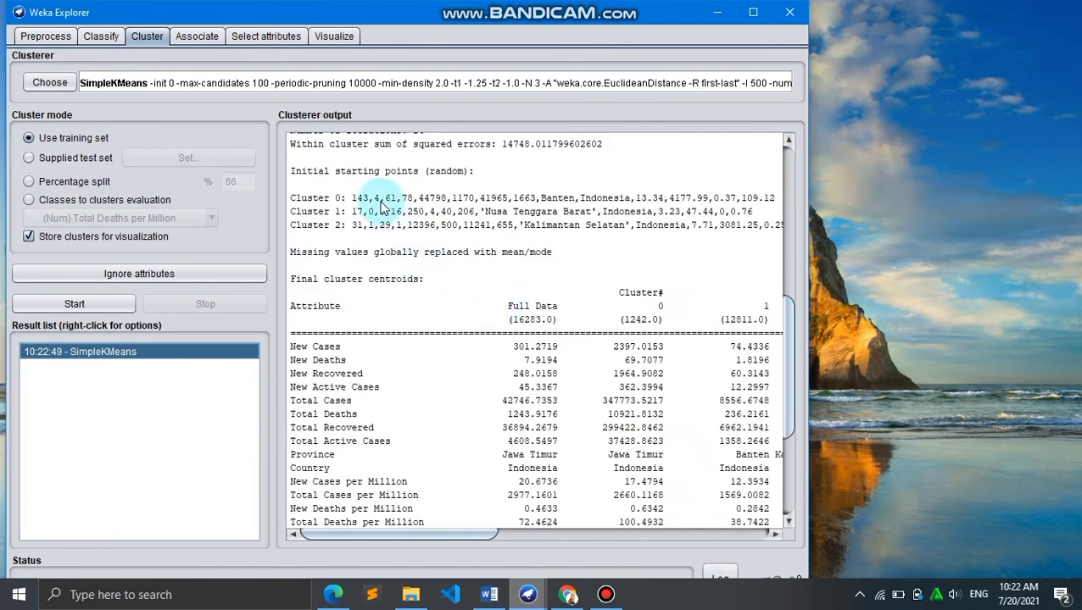
{"action": "scroll", "coordinate": [383, 208], "scroll_direction": "up", "scroll_amount": 4}
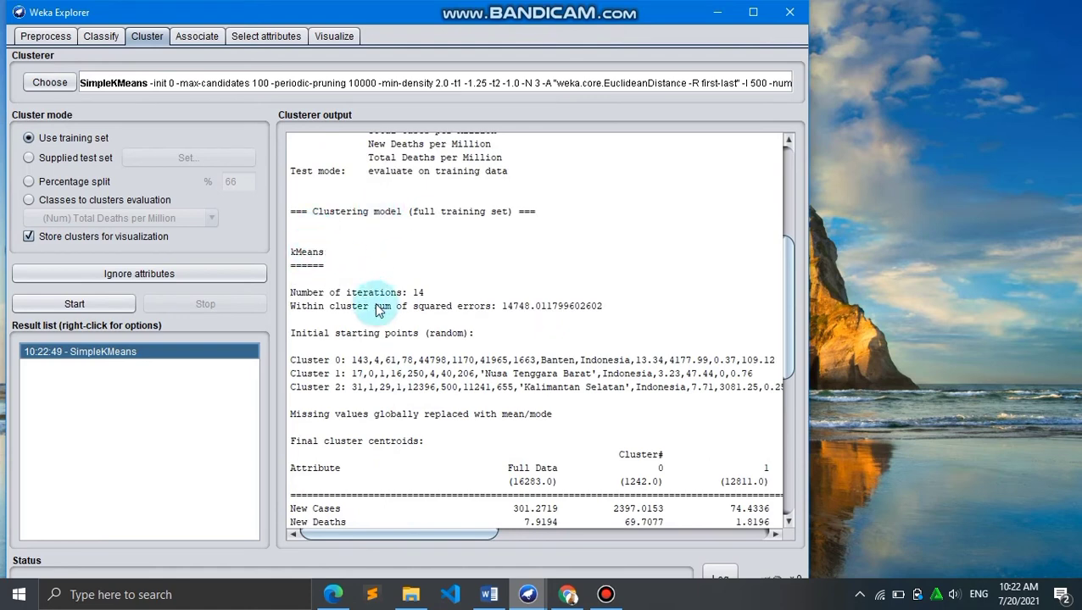
{"action": "scroll", "coordinate": [427, 518], "scroll_direction": "down", "scroll_amount": 2}
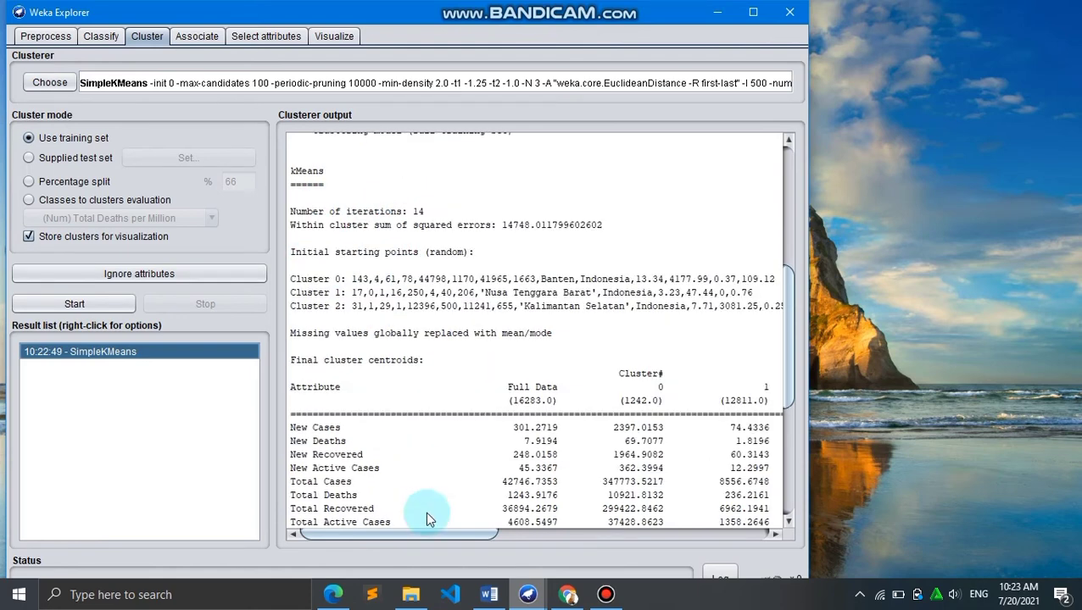
{"action": "scroll", "coordinate": [427, 516], "scroll_direction": "down", "scroll_amount": 7}
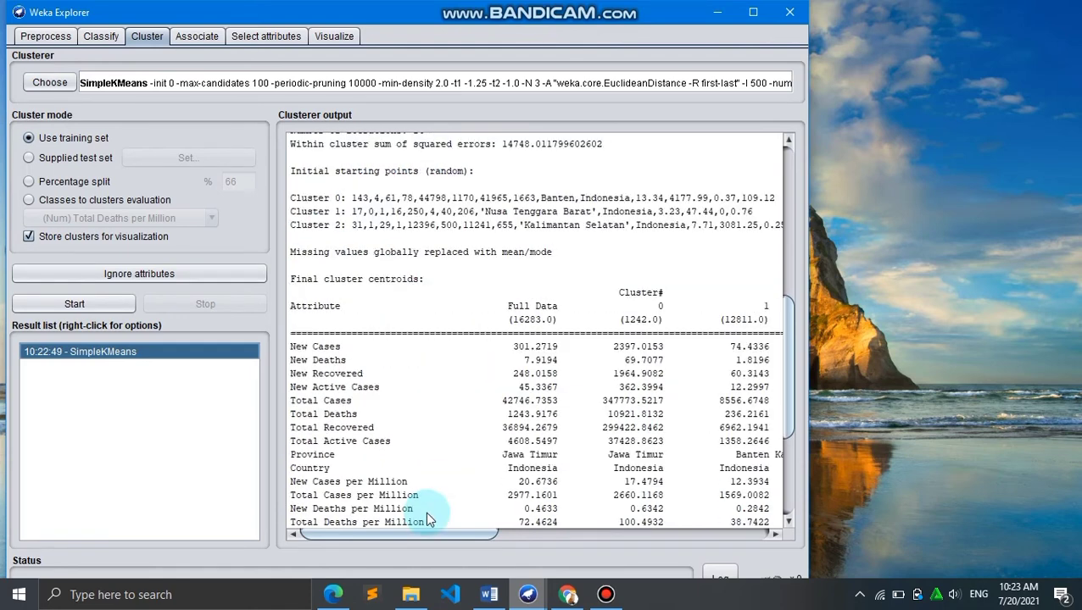
{"action": "scroll", "coordinate": [425, 511], "scroll_direction": "up", "scroll_amount": 4}
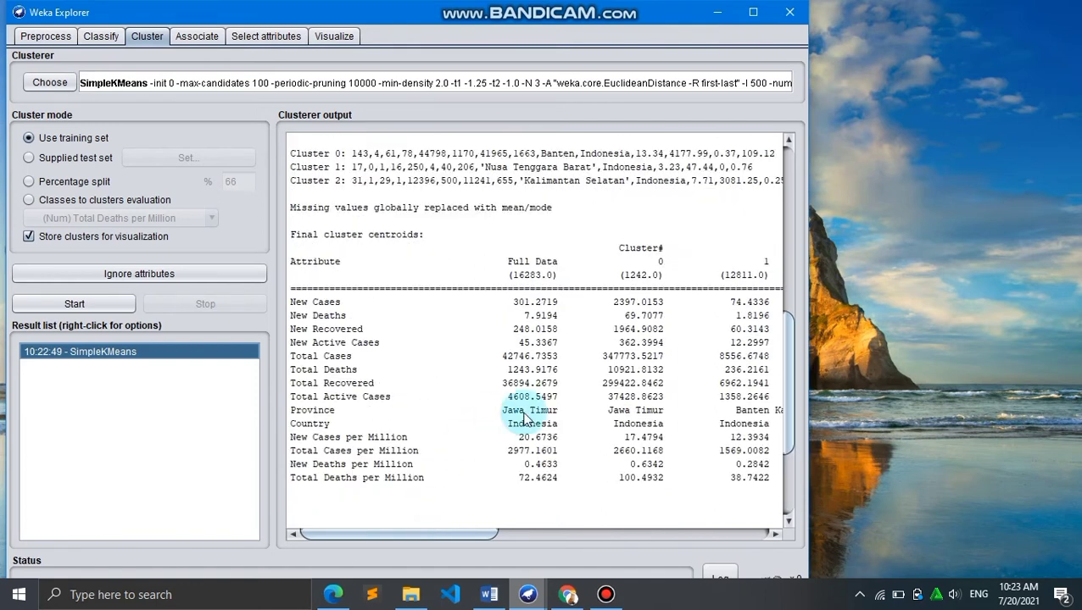
{"action": "scroll", "coordinate": [523, 418], "scroll_direction": "right", "scroll_amount": 3}
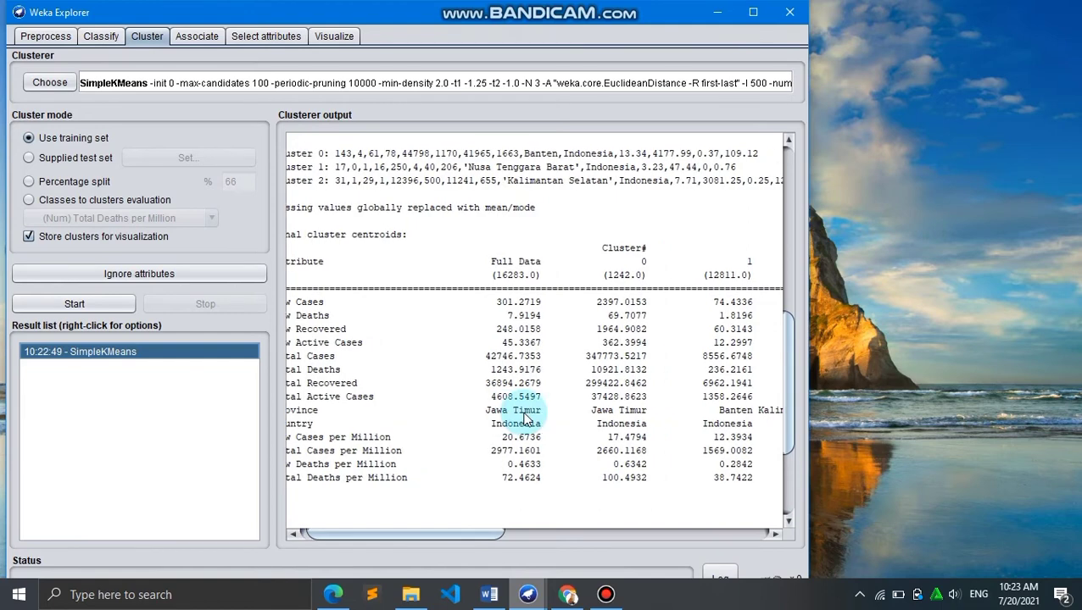
{"action": "scroll", "coordinate": [523, 418], "scroll_direction": "left", "scroll_amount": 3}
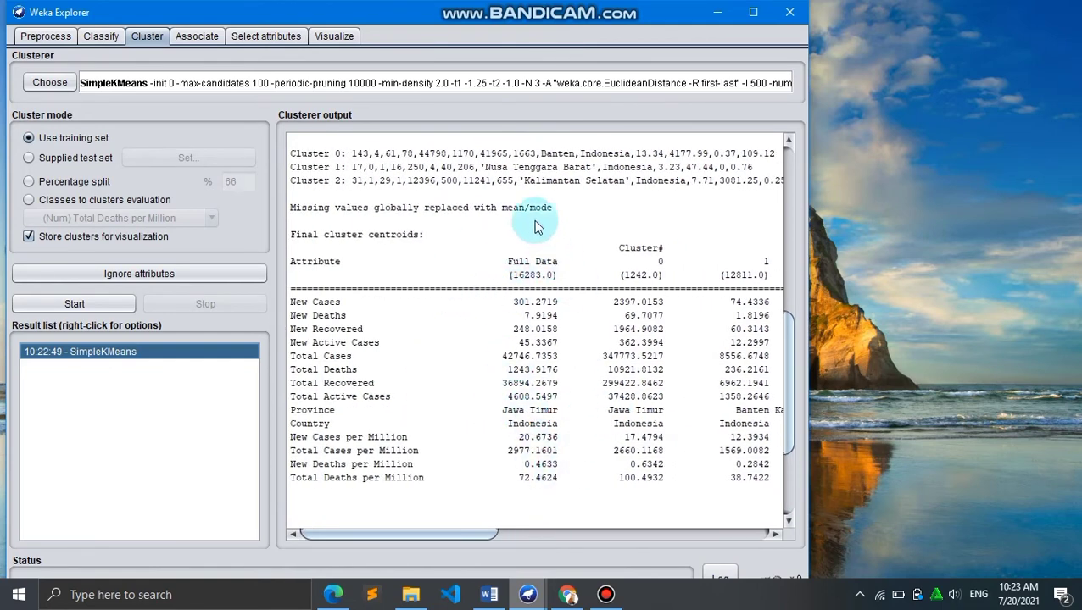
{"action": "scroll", "coordinate": [646, 302], "scroll_direction": "right", "scroll_amount": 2}
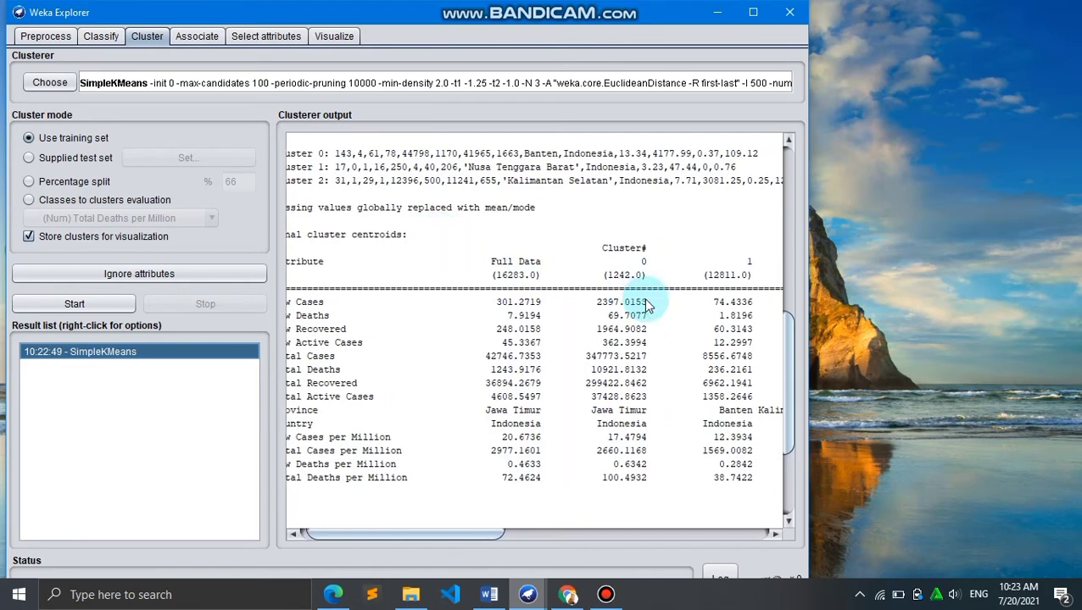
{"action": "scroll", "coordinate": [629, 307], "scroll_direction": "right", "scroll_amount": 1}
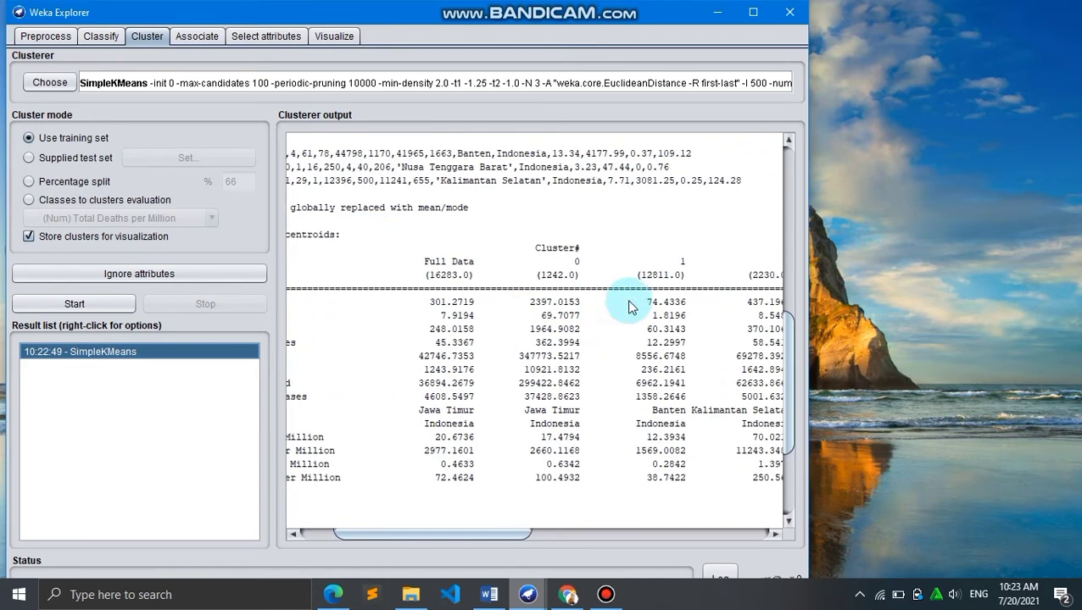
{"action": "scroll", "coordinate": [630, 307], "scroll_direction": "right", "scroll_amount": 1}
{"action": "scroll", "coordinate": [629, 307], "scroll_direction": "left", "scroll_amount": 4}
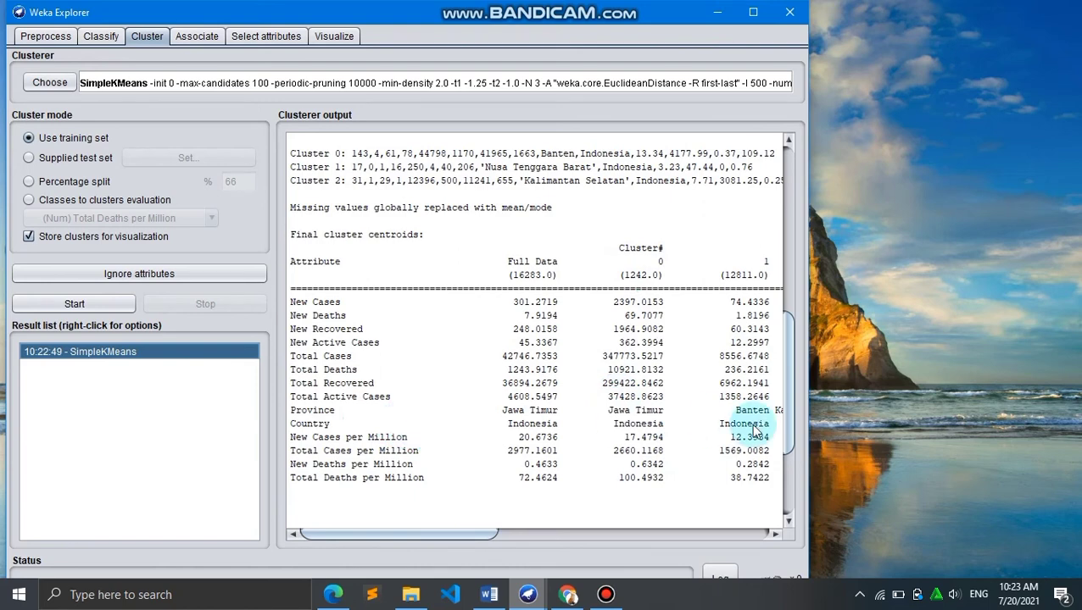
{"action": "scroll", "coordinate": [751, 429], "scroll_direction": "right", "scroll_amount": 1}
{"action": "scroll", "coordinate": [752, 425], "scroll_direction": "right", "scroll_amount": 3}
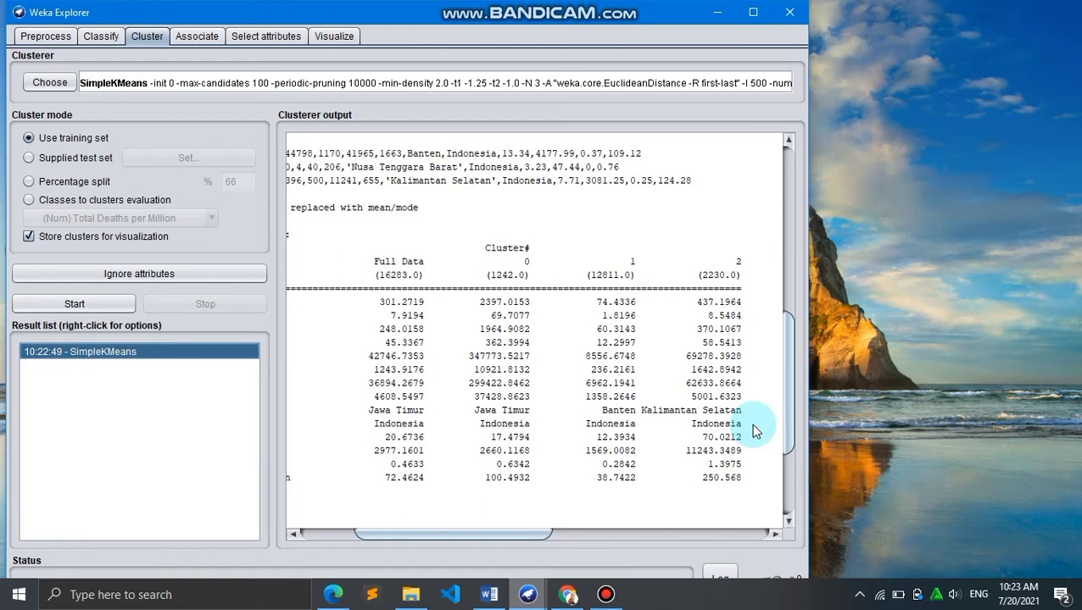
{"action": "scroll", "coordinate": [755, 431], "scroll_direction": "left", "scroll_amount": 4}
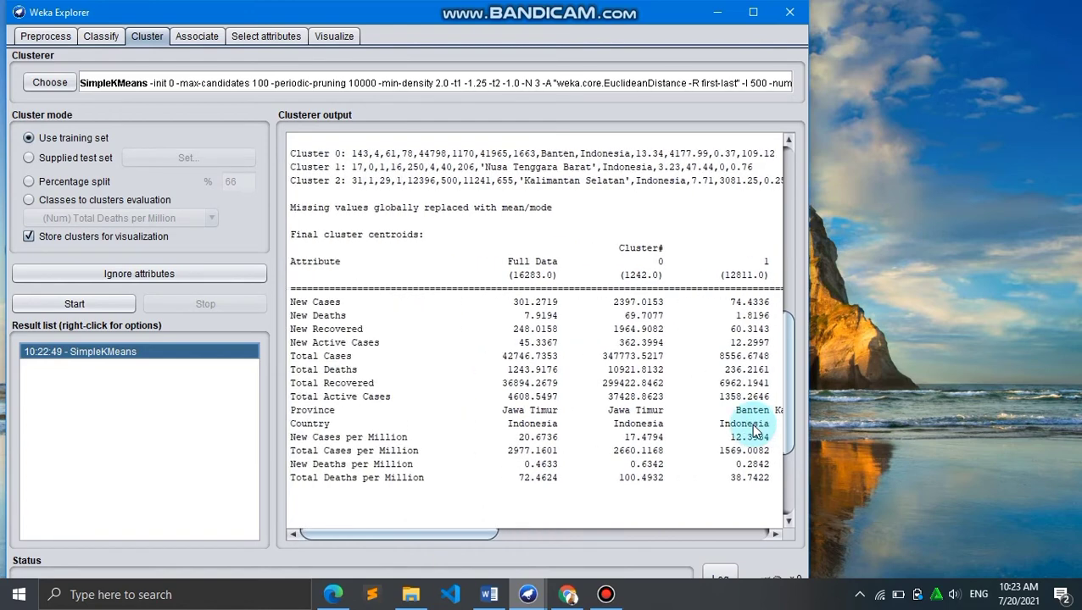
Scroll across and along the final cluster centroids table to compare the attribute values of the three clusters
{"action": "scroll", "coordinate": [668, 331], "scroll_direction": "right", "scroll_amount": 4}
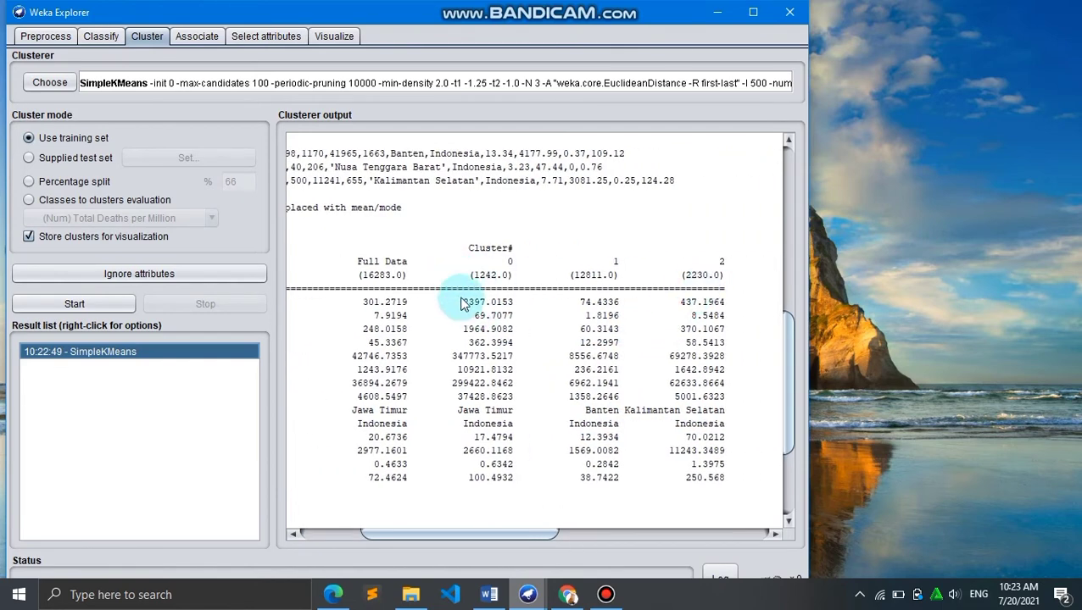
{"action": "scroll", "coordinate": [465, 305], "scroll_direction": "left", "scroll_amount": 4}
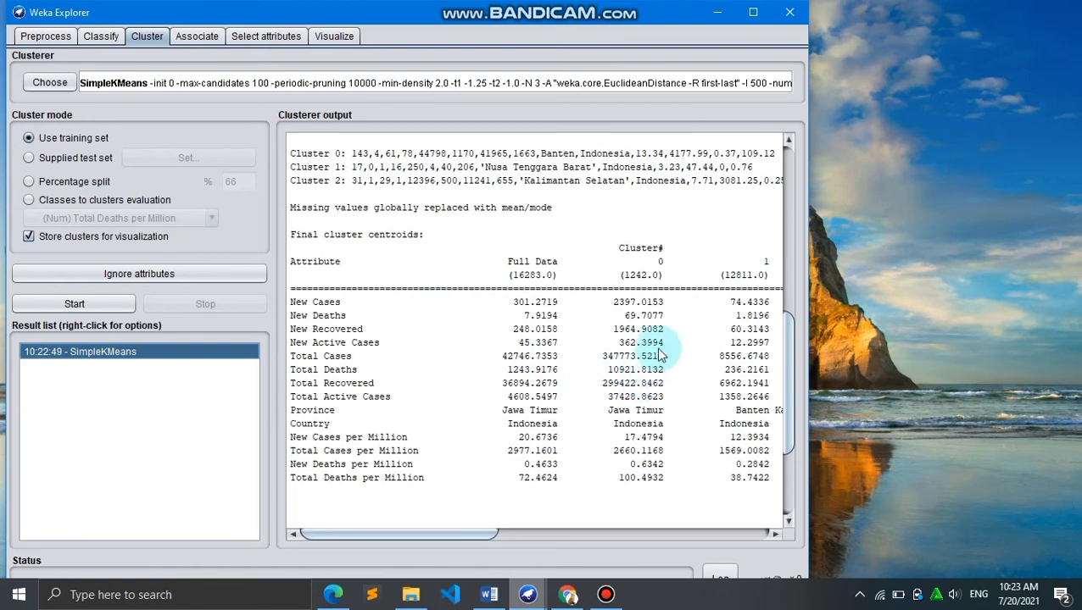
{"action": "scroll", "coordinate": [652, 306], "scroll_direction": "right", "scroll_amount": 2}
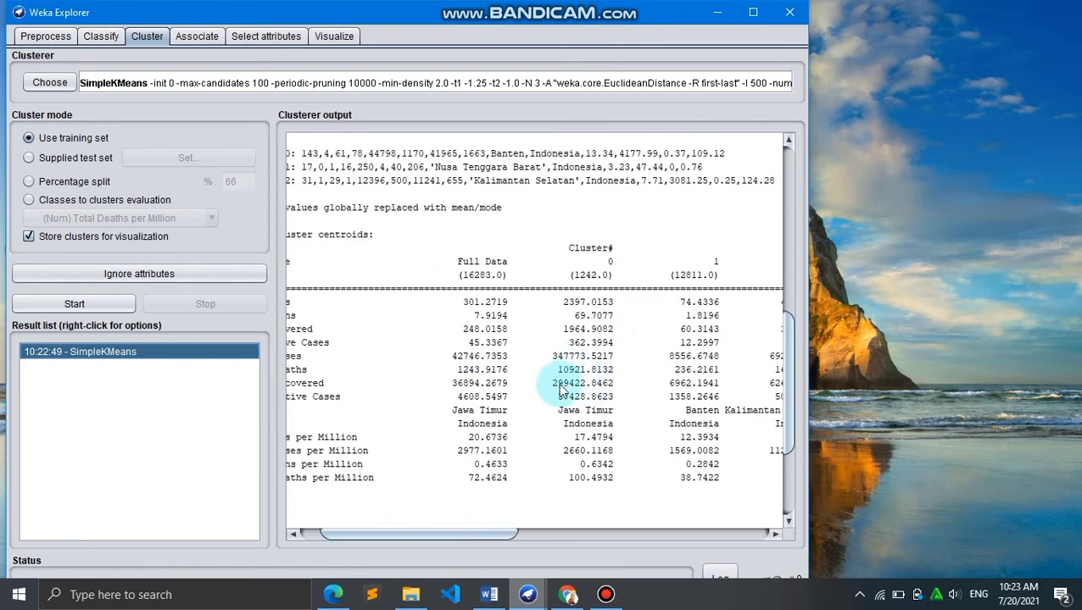
{"action": "scroll", "coordinate": [577, 352], "scroll_direction": "right", "scroll_amount": 1}
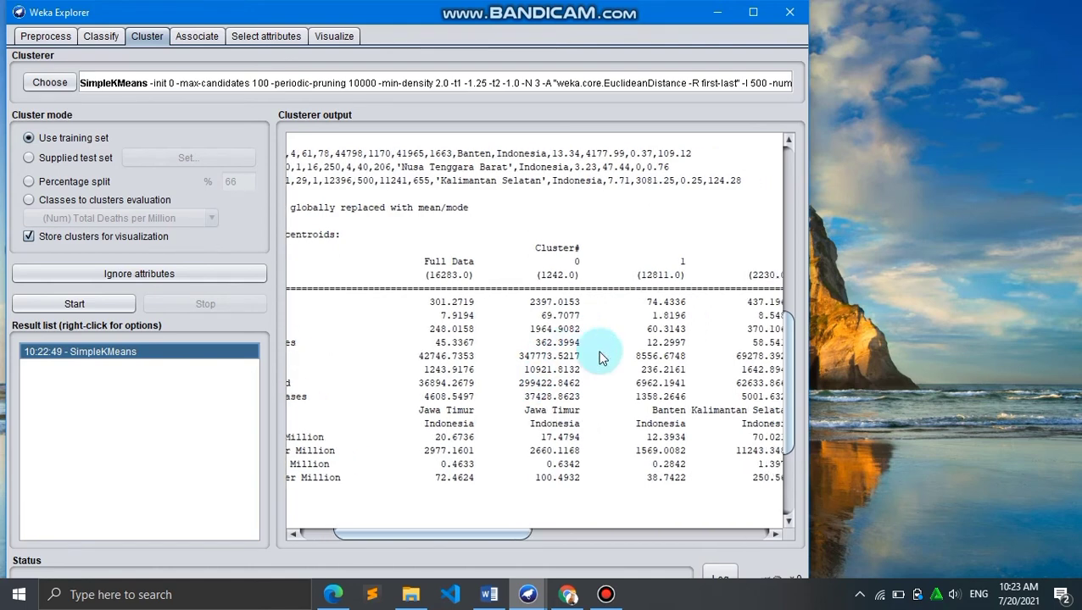
{"action": "scroll", "coordinate": [704, 364], "scroll_direction": "left", "scroll_amount": 3}
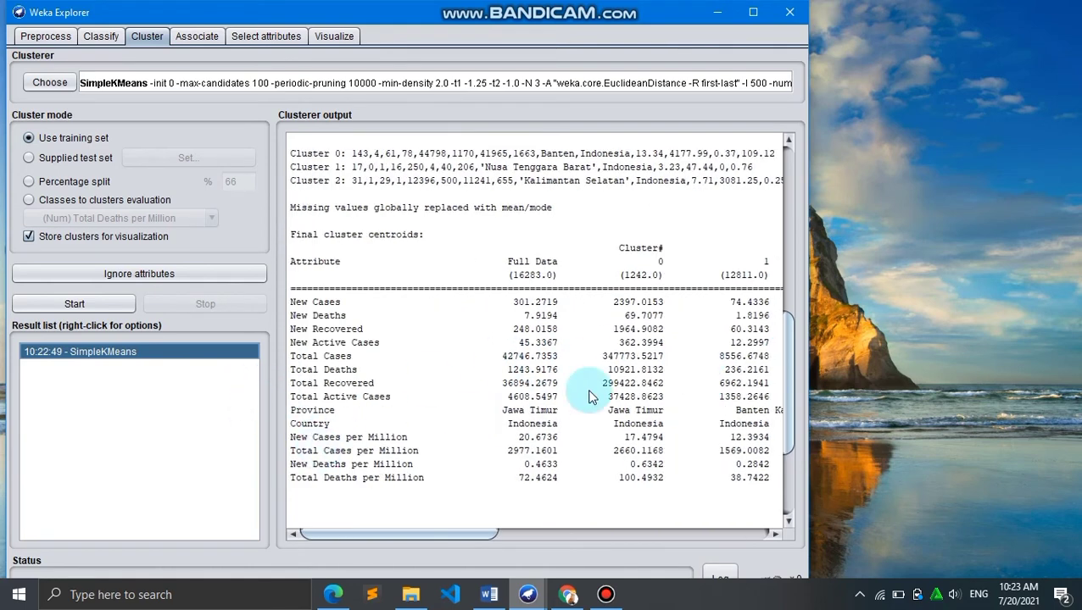
{"action": "scroll", "coordinate": [592, 399], "scroll_direction": "down", "scroll_amount": 4}
{"action": "scroll", "coordinate": [589, 395], "scroll_direction": "up", "scroll_amount": 2}
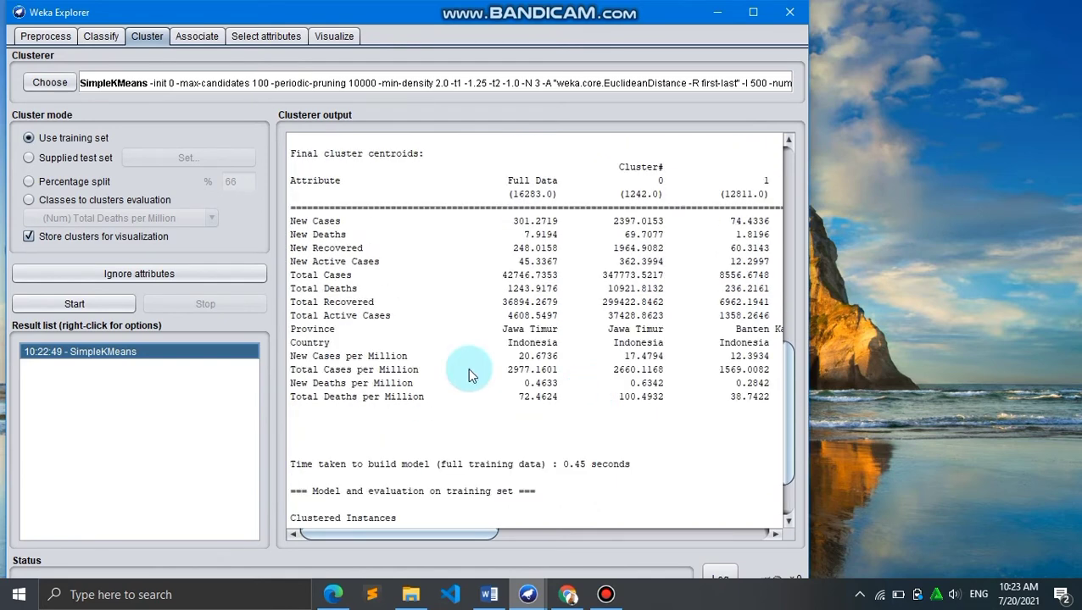
{"action": "scroll", "coordinate": [473, 376], "scroll_direction": "right", "scroll_amount": 3}
{"action": "scroll", "coordinate": [715, 374], "scroll_direction": "right", "scroll_amount": 3}
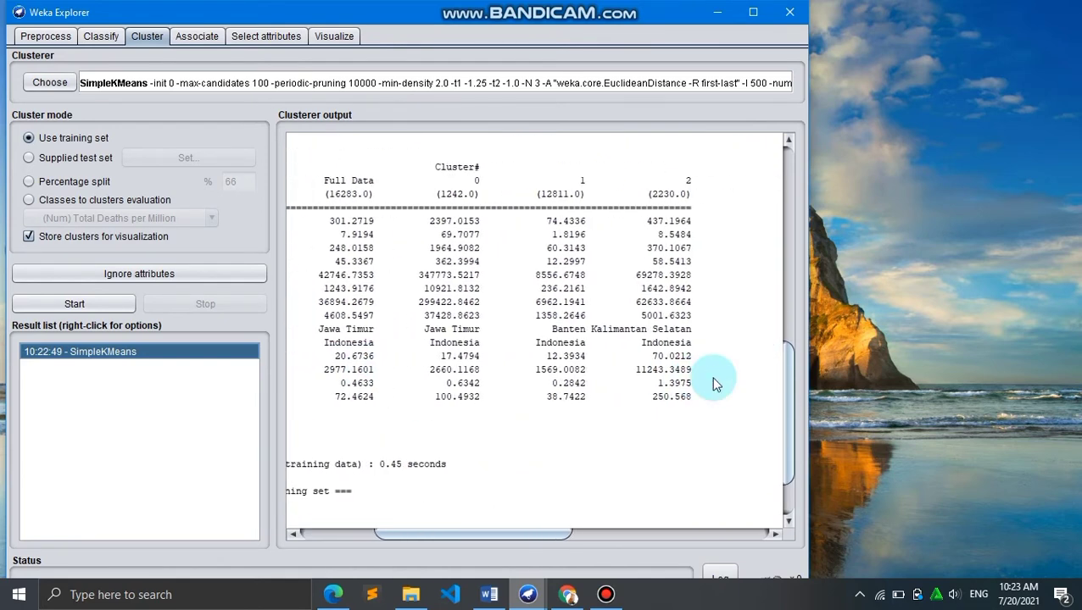
{"action": "scroll", "coordinate": [714, 381], "scroll_direction": "left", "scroll_amount": 6}
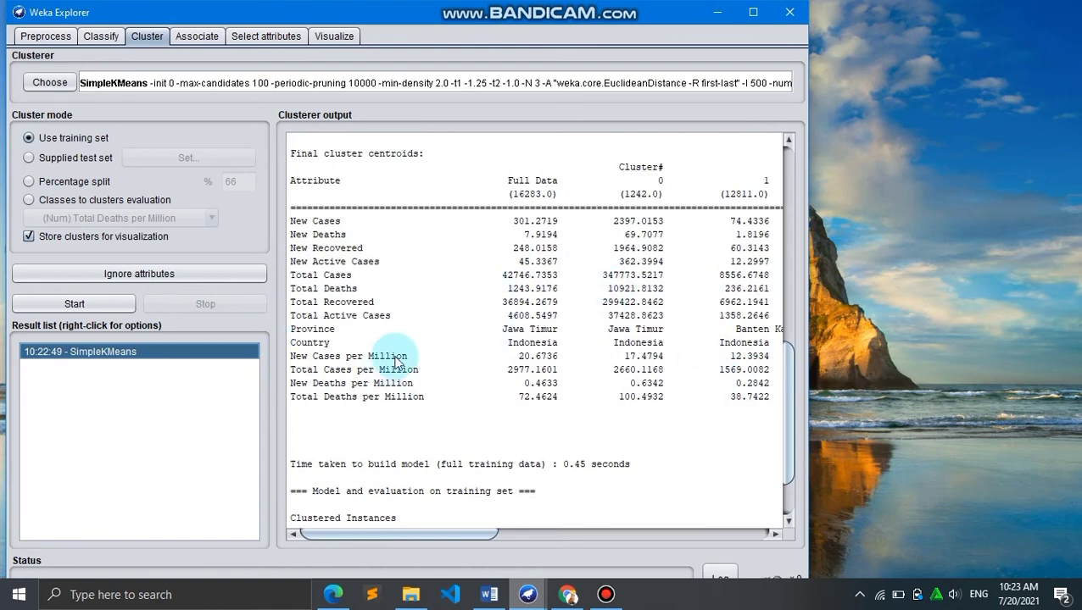
{"action": "scroll", "coordinate": [396, 361], "scroll_direction": "down", "scroll_amount": 2}
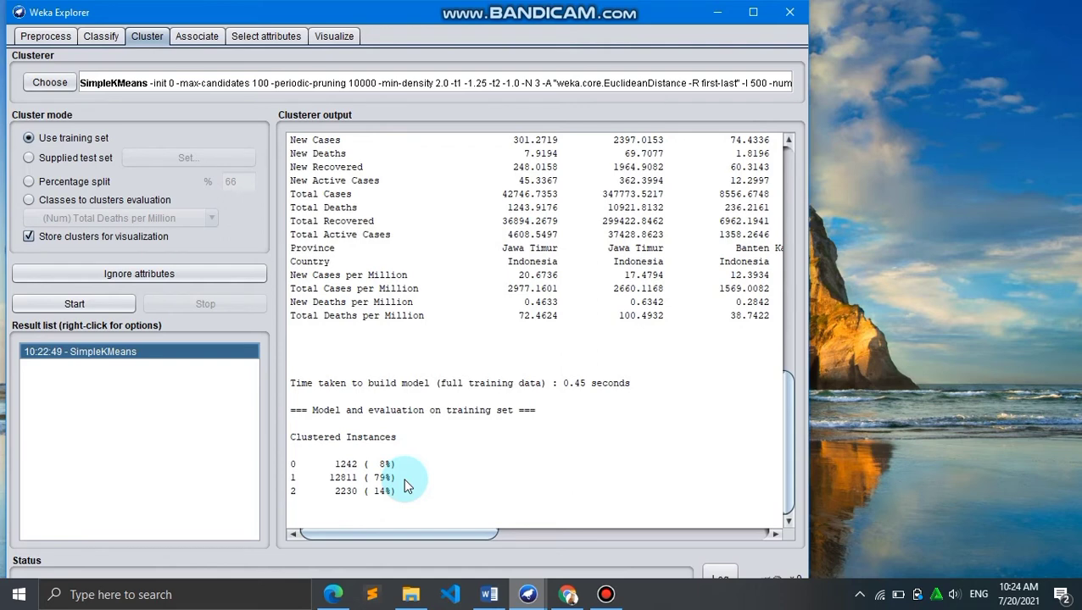
Open the cluster assignments plot for the SimpleKMeans result, inspect the clustered points, and close the plot
{"action": "right_click", "coordinate": [130, 351]}
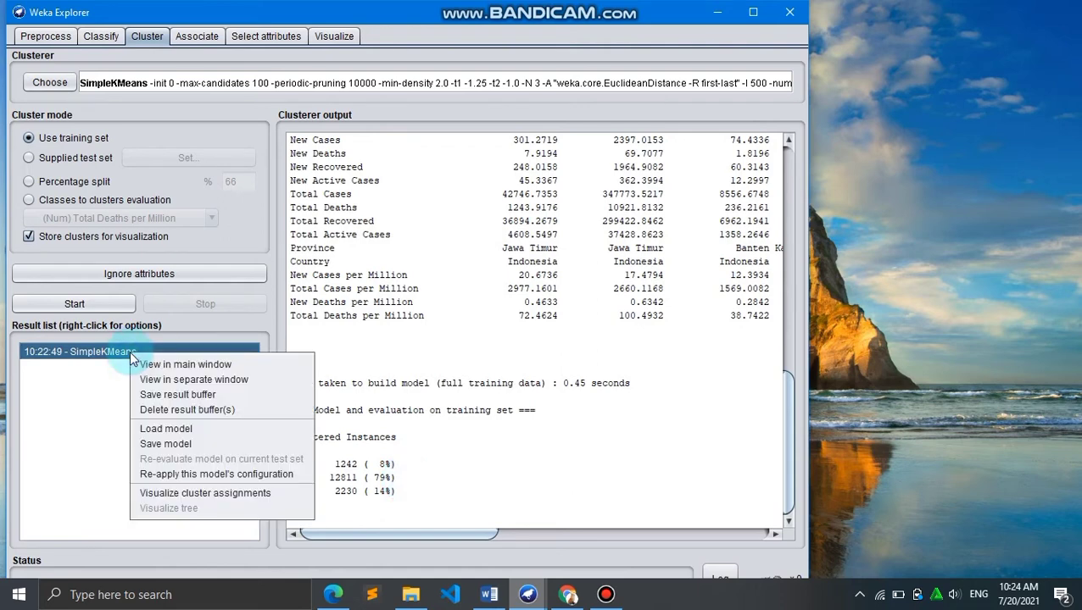
{"action": "left_click", "coordinate": [185, 492]}
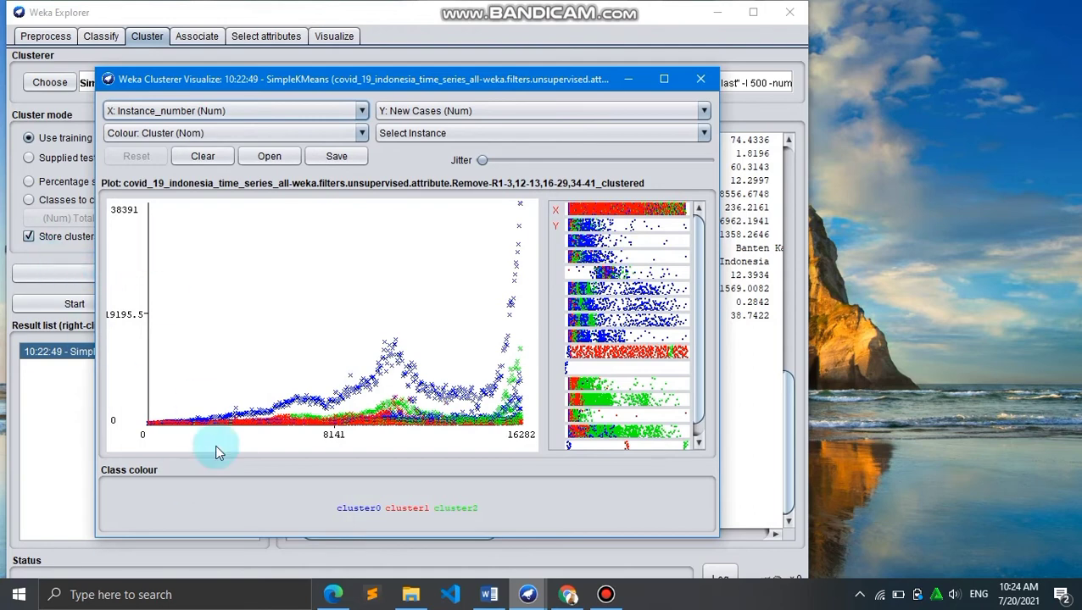
{"action": "left_click", "coordinate": [143, 394]}
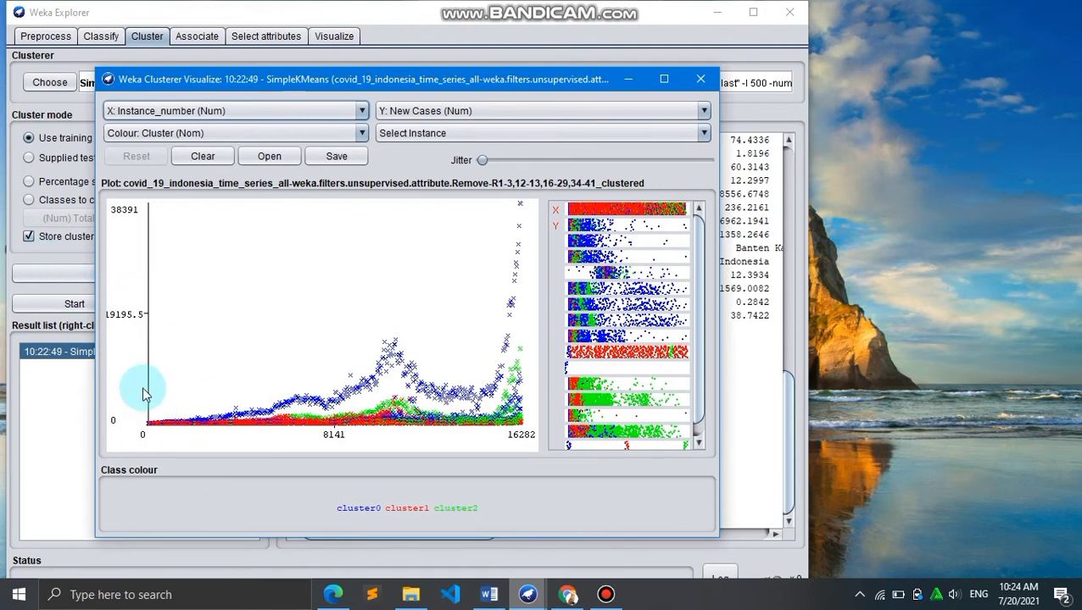
{"action": "left_click", "coordinate": [337, 503]}
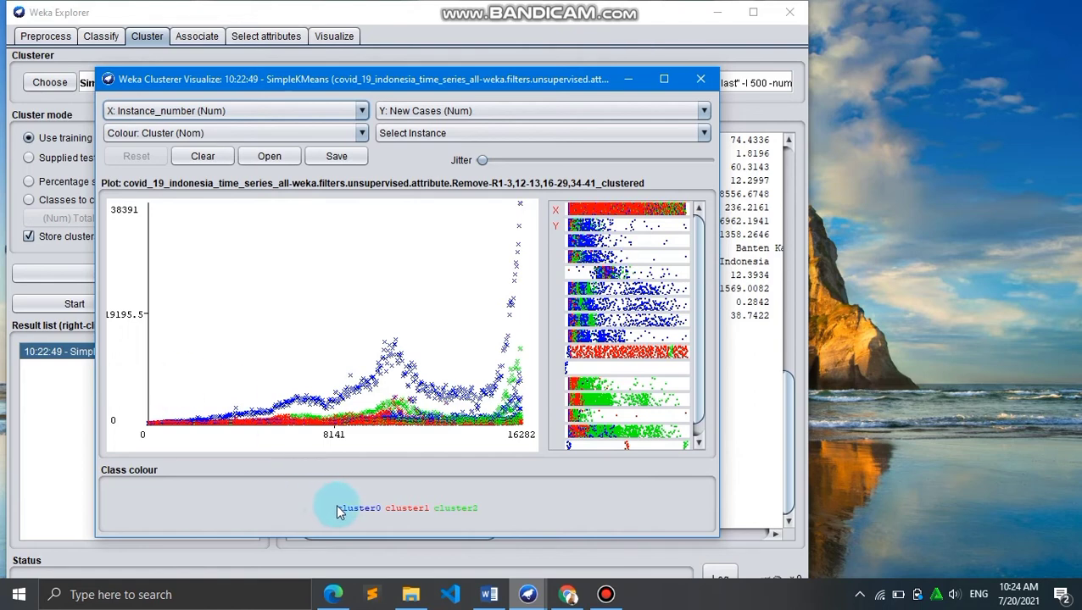
{"action": "left_click", "coordinate": [388, 368]}
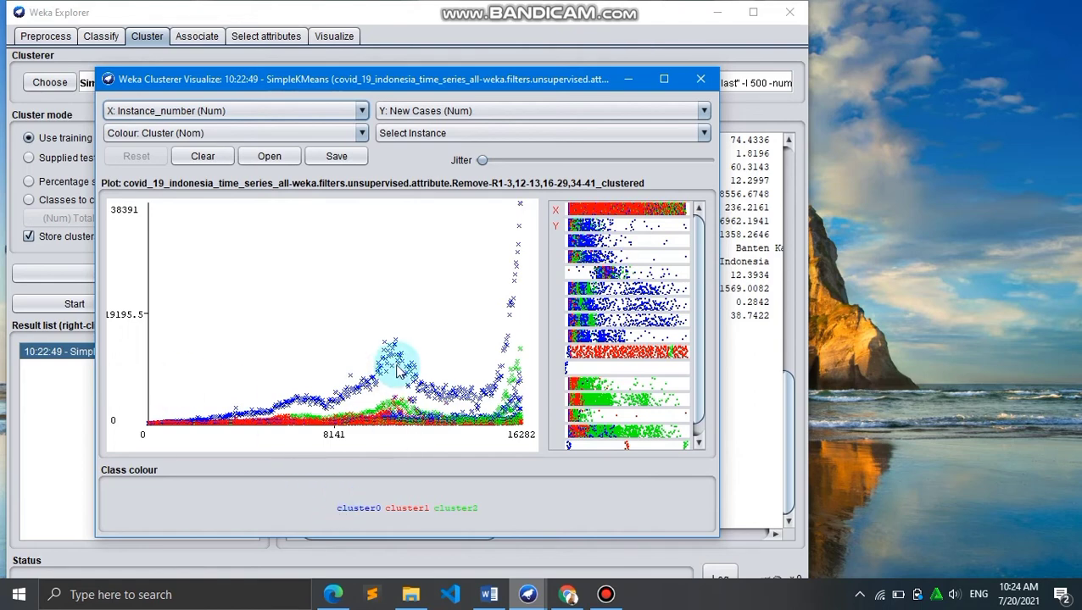
{"action": "left_click", "coordinate": [399, 365]}
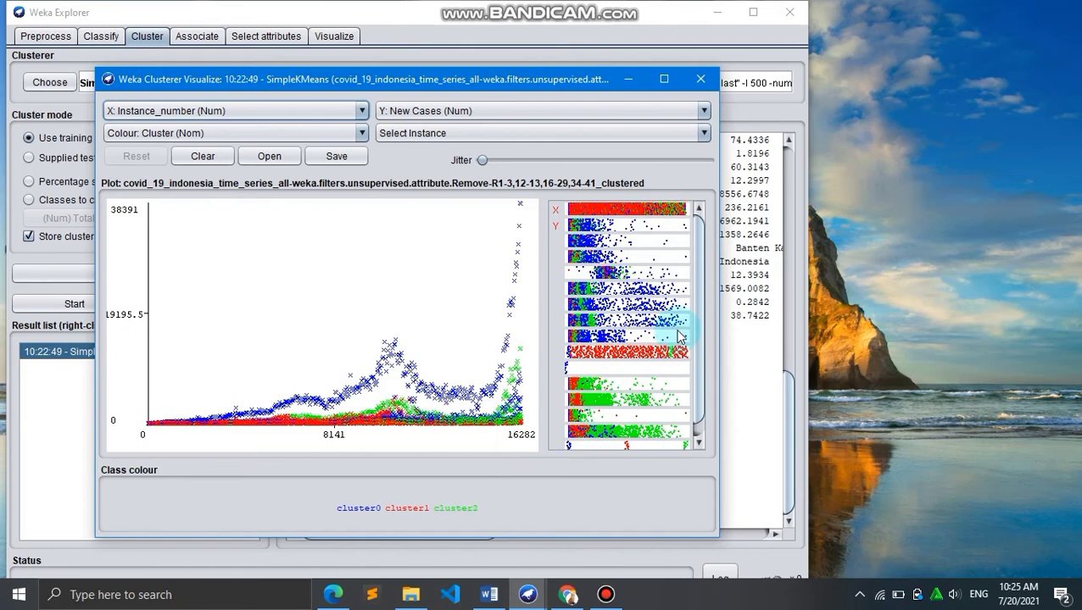
{"action": "left_click", "coordinate": [703, 79]}
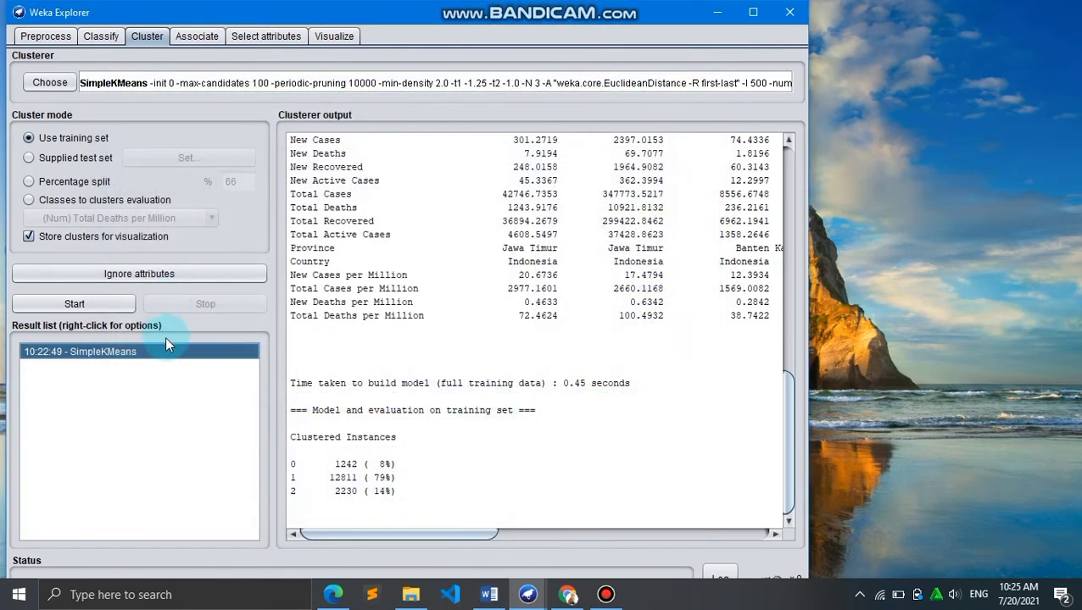
Save the SimpleKMeans clustering model under the file name klastering
{"action": "right_click", "coordinate": [161, 352]}
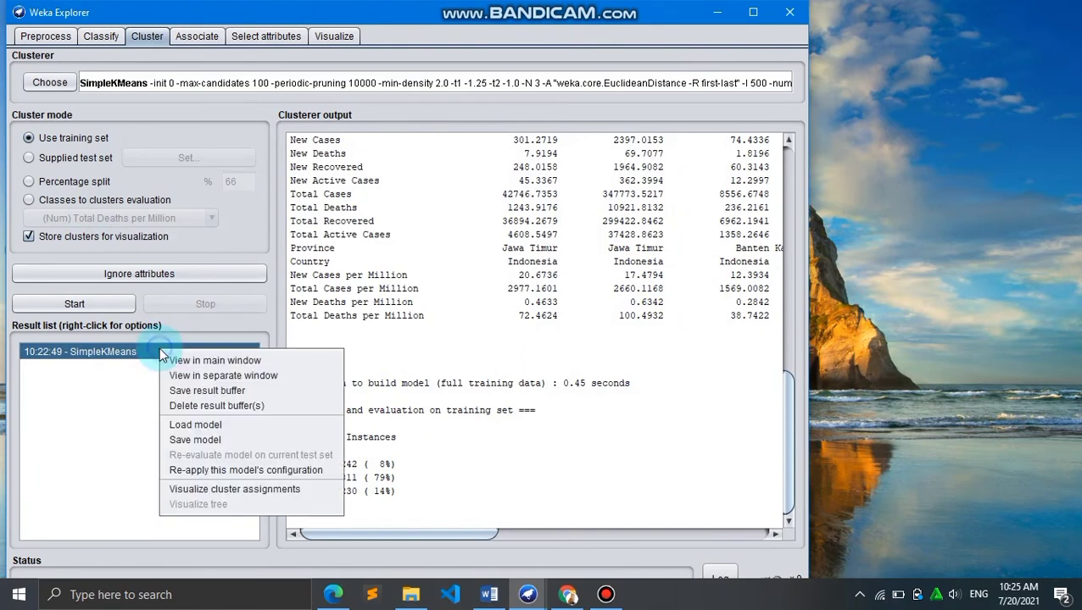
{"action": "left_click", "coordinate": [216, 441]}
{"action": "left_click", "coordinate": [384, 421]}
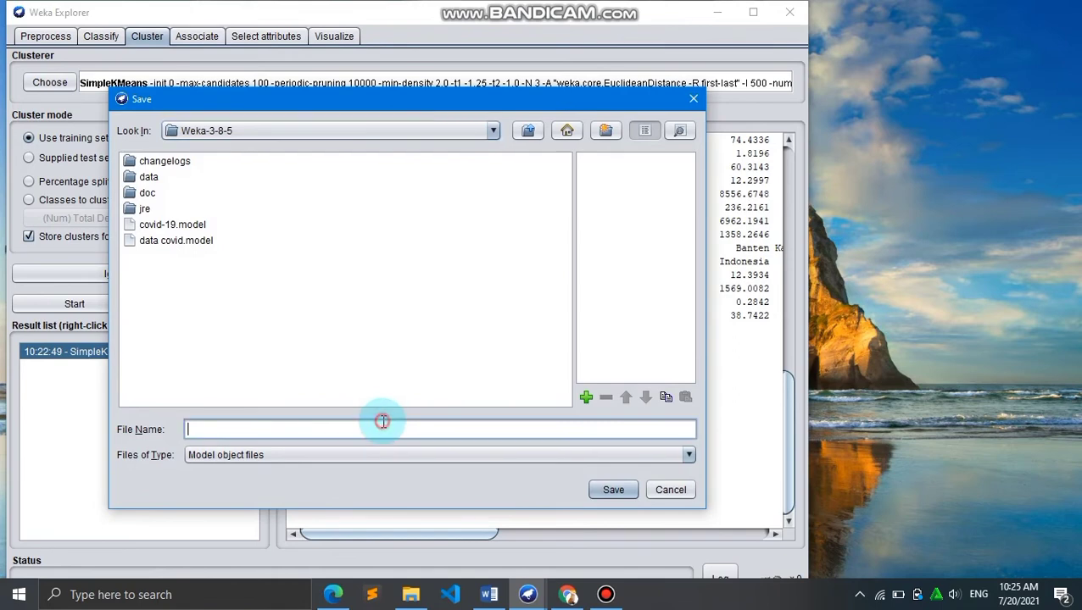
{"action": "type", "text": "klastering"}
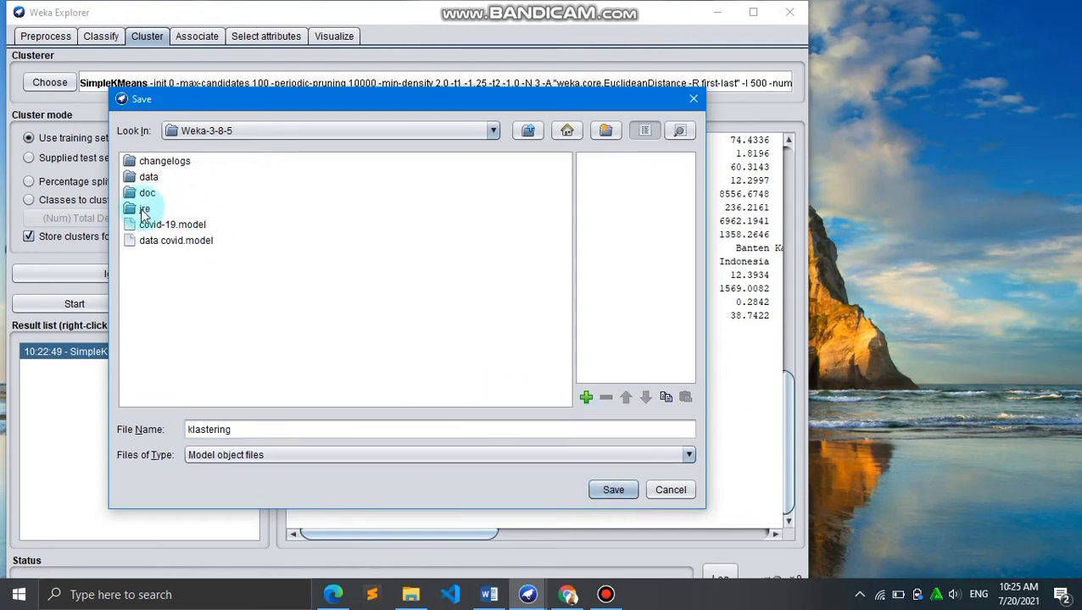
{"action": "left_click", "coordinate": [144, 210]}
{"action": "left_click", "coordinate": [615, 490]}
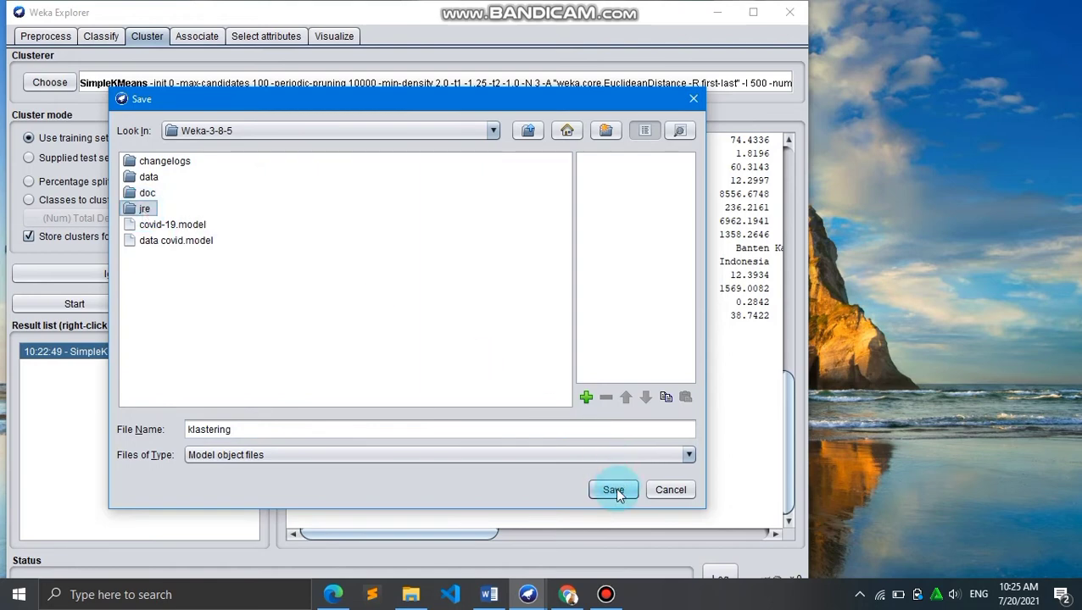
{"action": "left_click", "coordinate": [618, 490]}
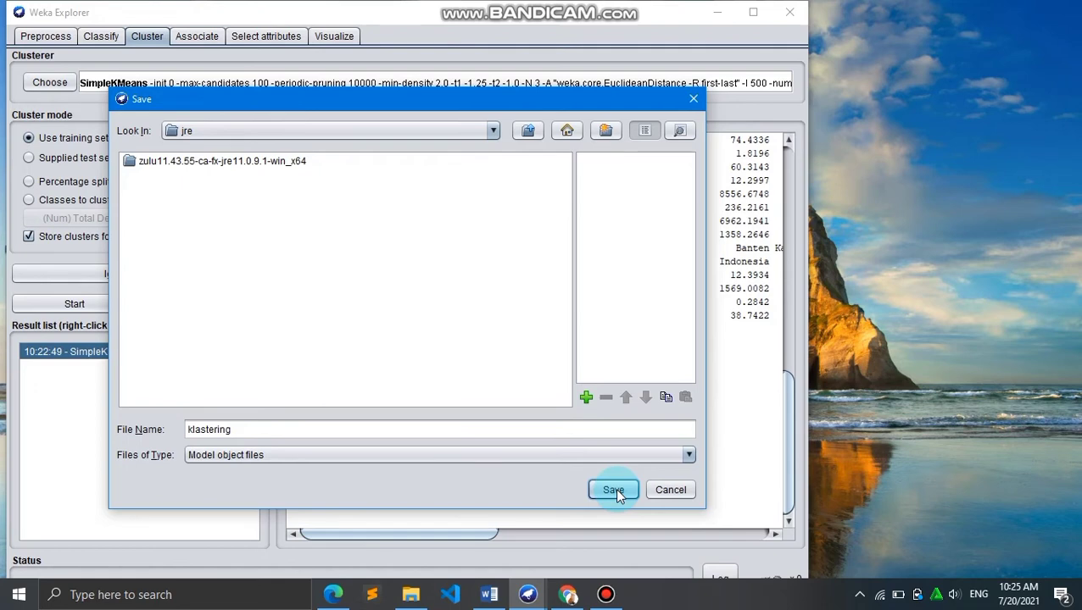
{"action": "left_click", "coordinate": [615, 490]}
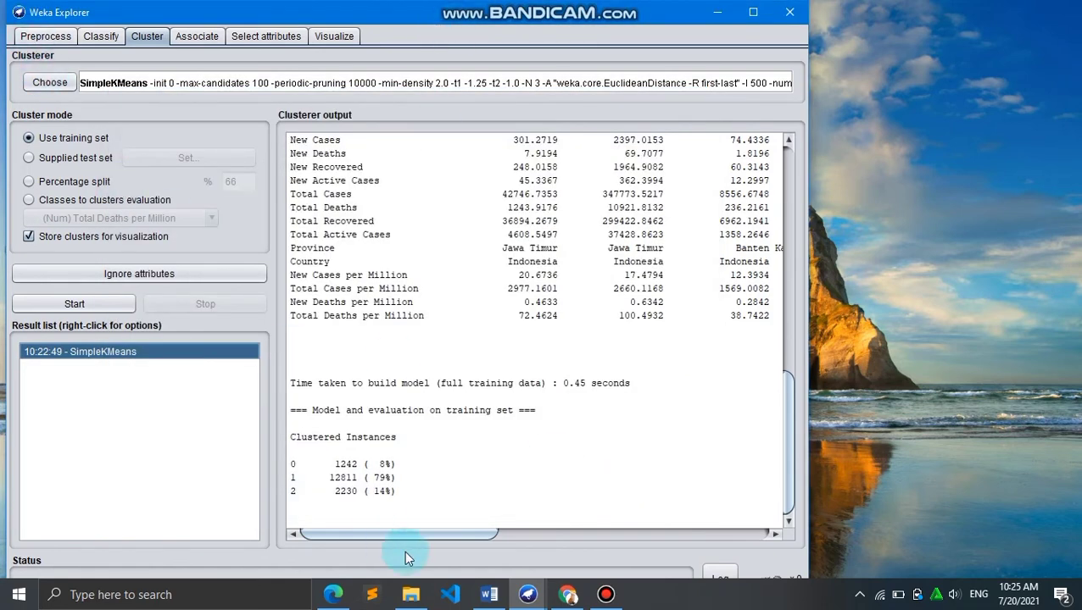
Switch to the Weka GUI Chooser and open the ArffViewer tool
{"action": "mouse_move", "coordinate": [527, 595]}
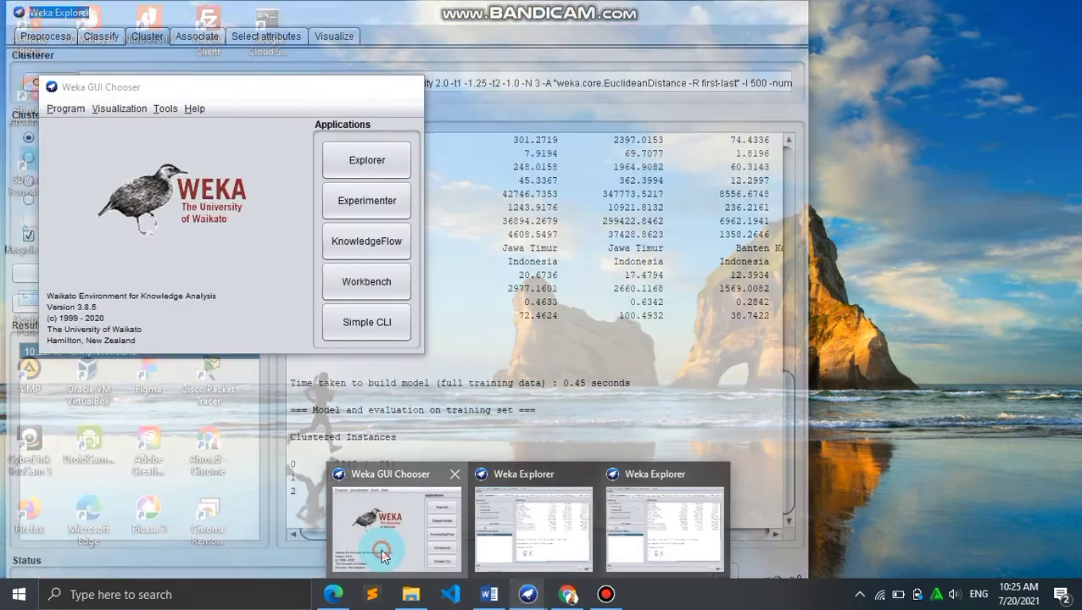
{"action": "left_click", "coordinate": [382, 555]}
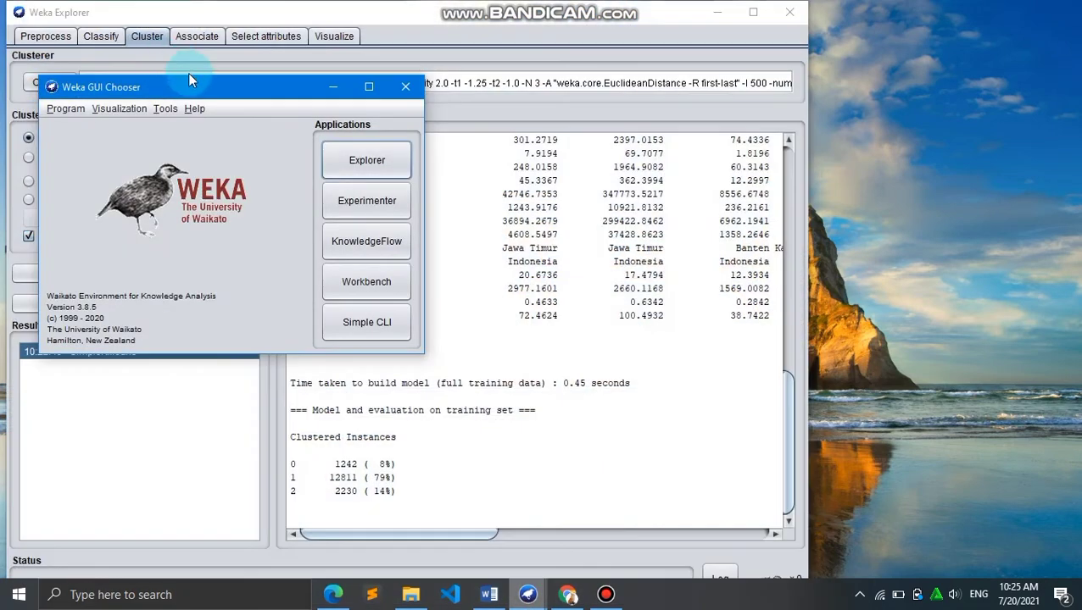
{"action": "left_click", "coordinate": [165, 111]}
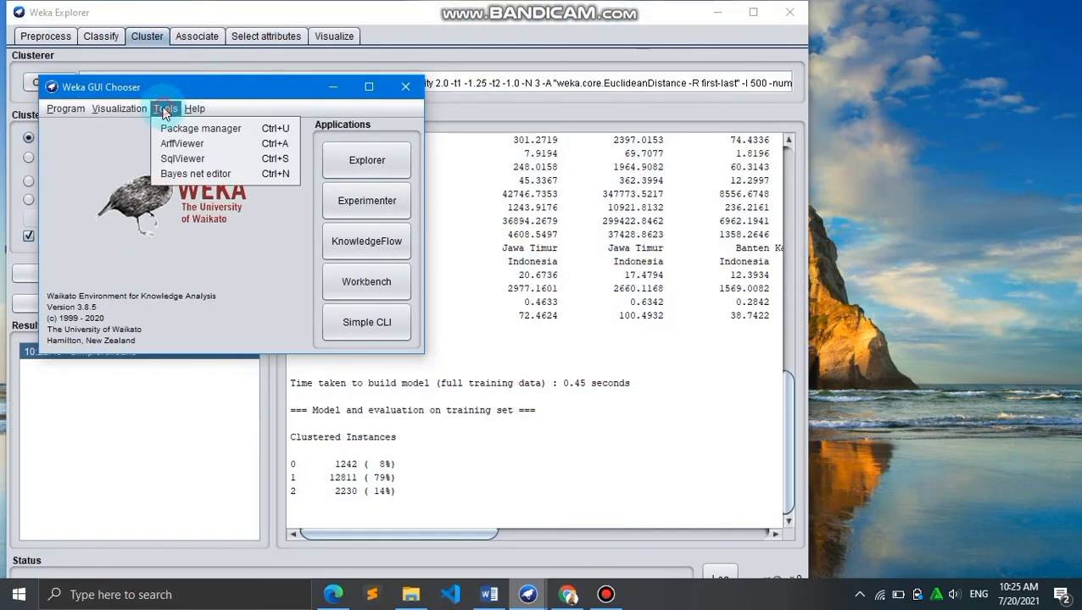
{"action": "left_click", "coordinate": [207, 145]}
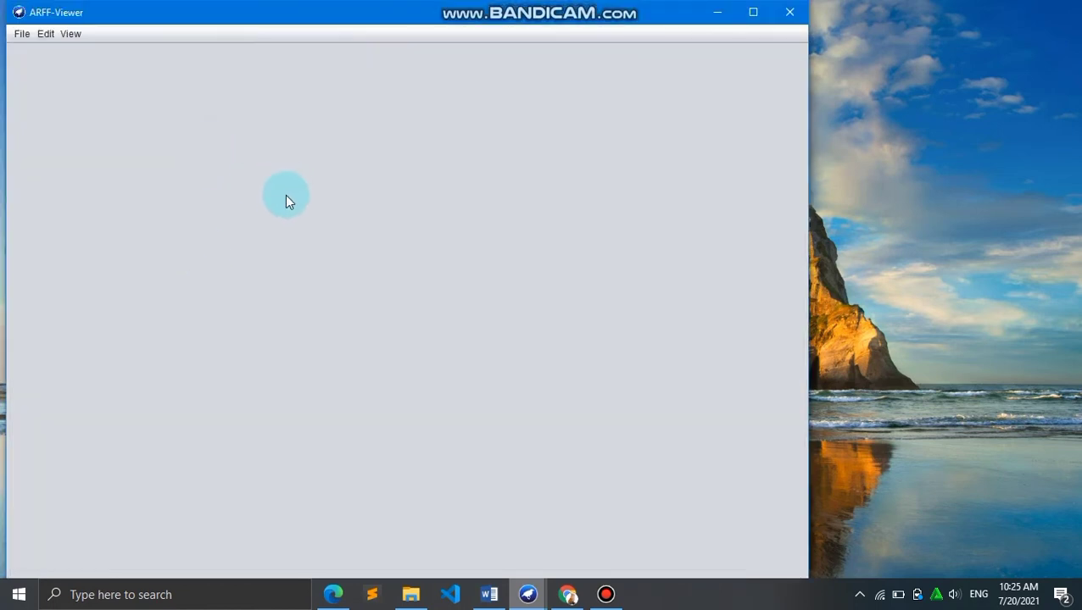
Open the klastering.arff file in the ArffViewer and maximize its window
{"action": "left_click", "coordinate": [21, 34]}
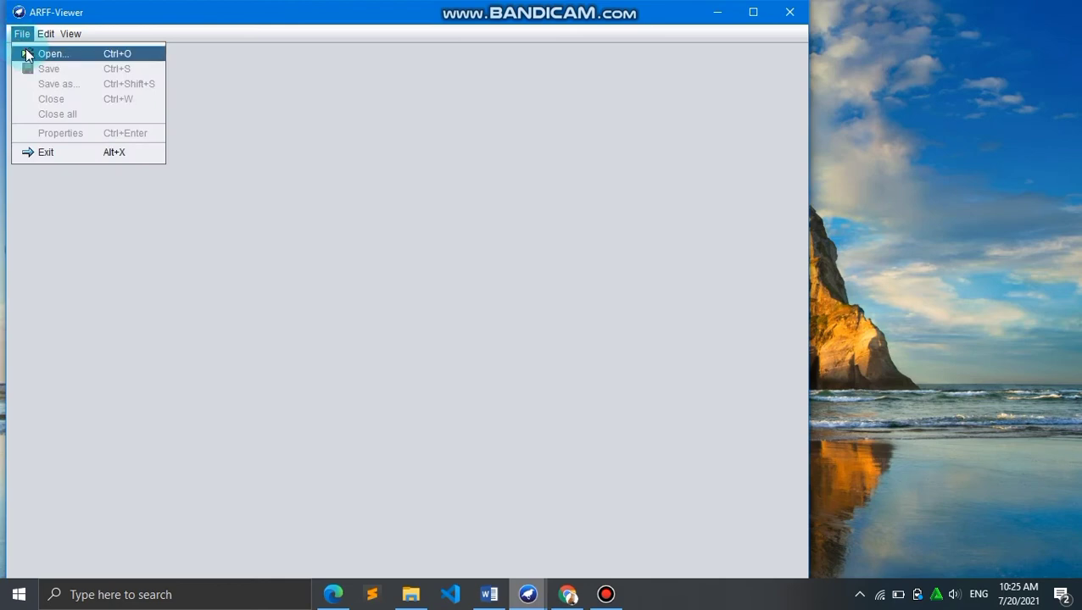
{"action": "left_click", "coordinate": [26, 56]}
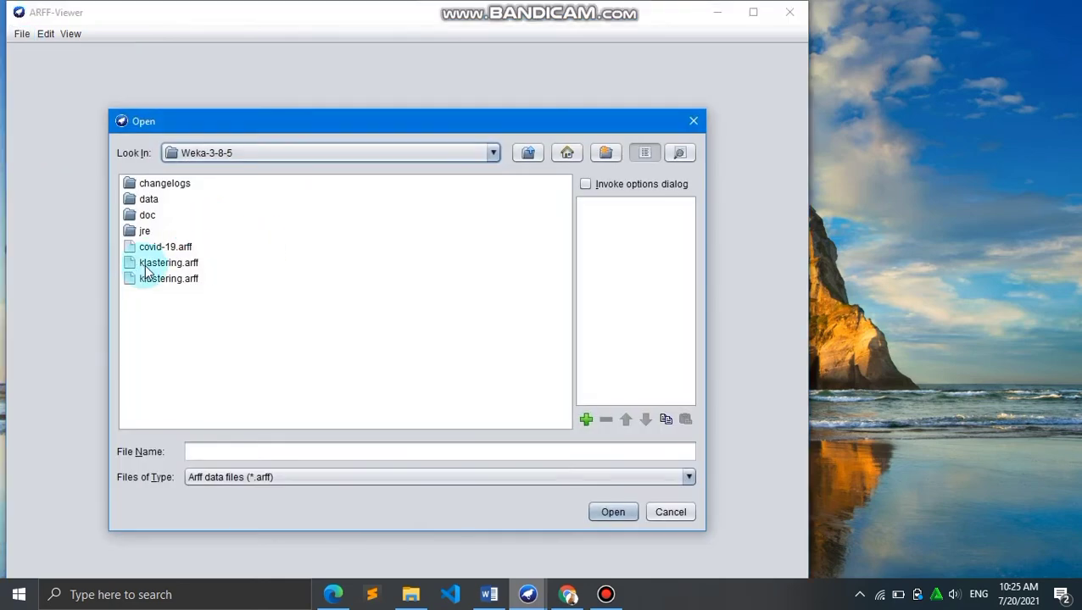
{"action": "left_click", "coordinate": [147, 264]}
{"action": "key", "text": "Return"}
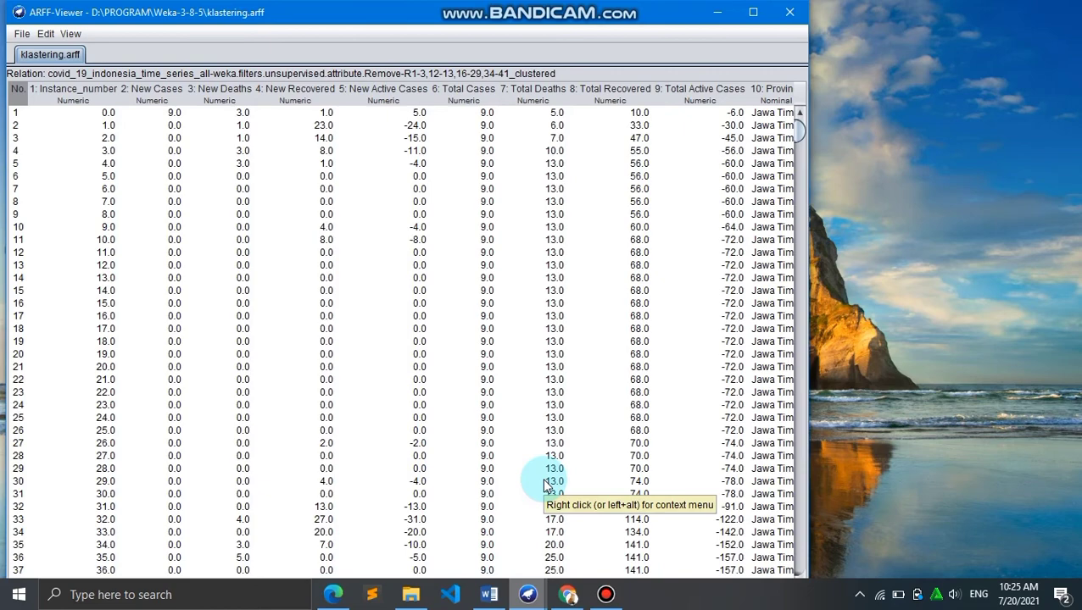
{"action": "left_click", "coordinate": [753, 11]}
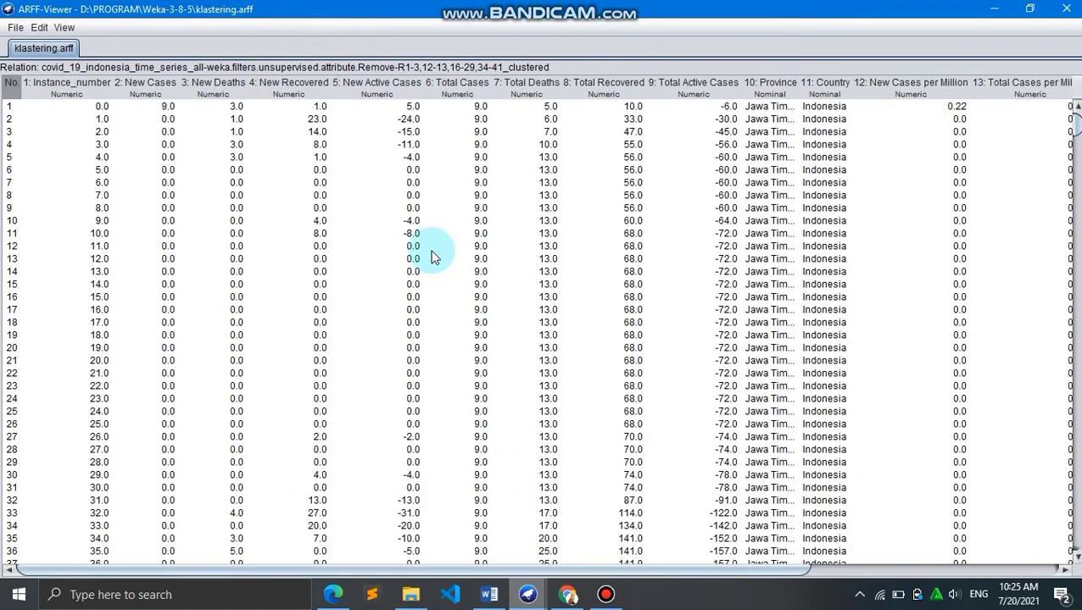
Scroll through the klastering.arff table to examine each instance's Cluster column assignment
{"action": "scroll", "coordinate": [217, 224], "scroll_direction": "right", "scroll_amount": 3}
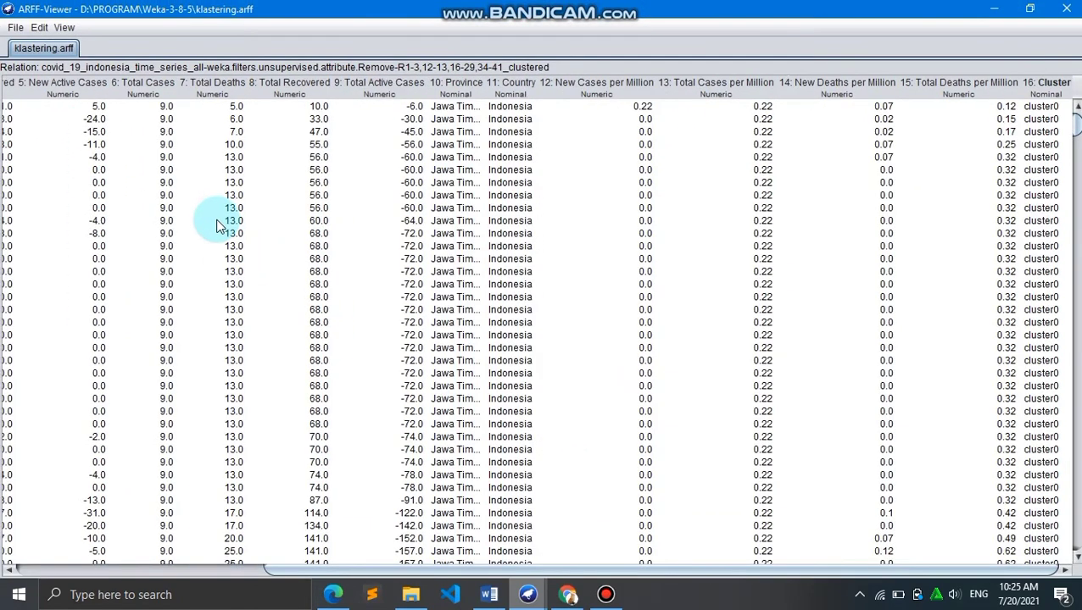
{"action": "scroll", "coordinate": [217, 224], "scroll_direction": "left", "scroll_amount": 3}
{"action": "scroll", "coordinate": [217, 224], "scroll_direction": "right", "scroll_amount": 3}
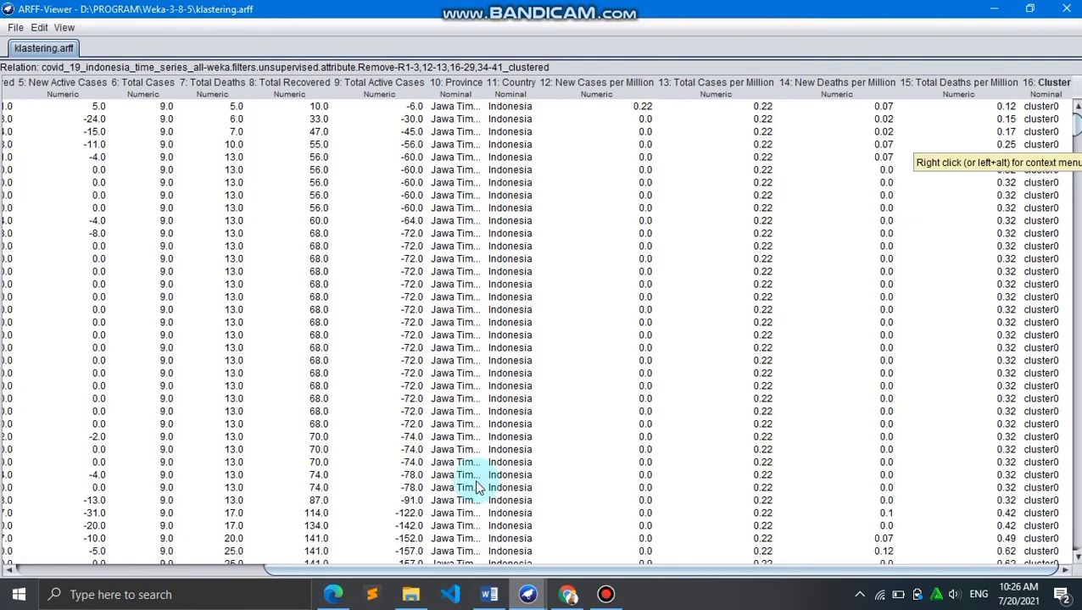
{"action": "scroll", "coordinate": [475, 487], "scroll_direction": "down", "scroll_amount": 20}
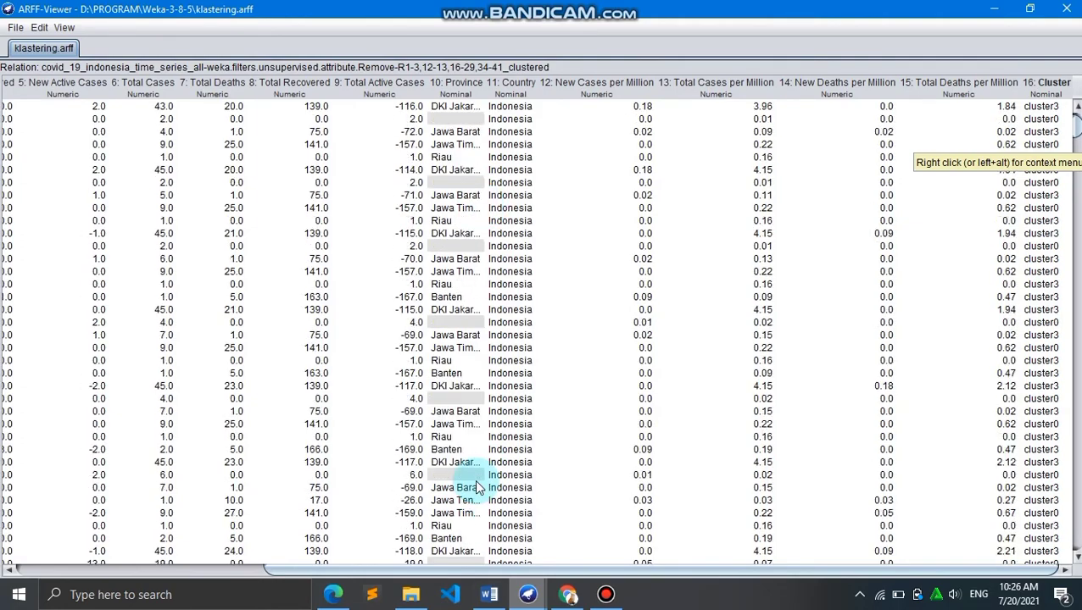
{"action": "scroll", "coordinate": [475, 487], "scroll_direction": "down", "scroll_amount": 20}
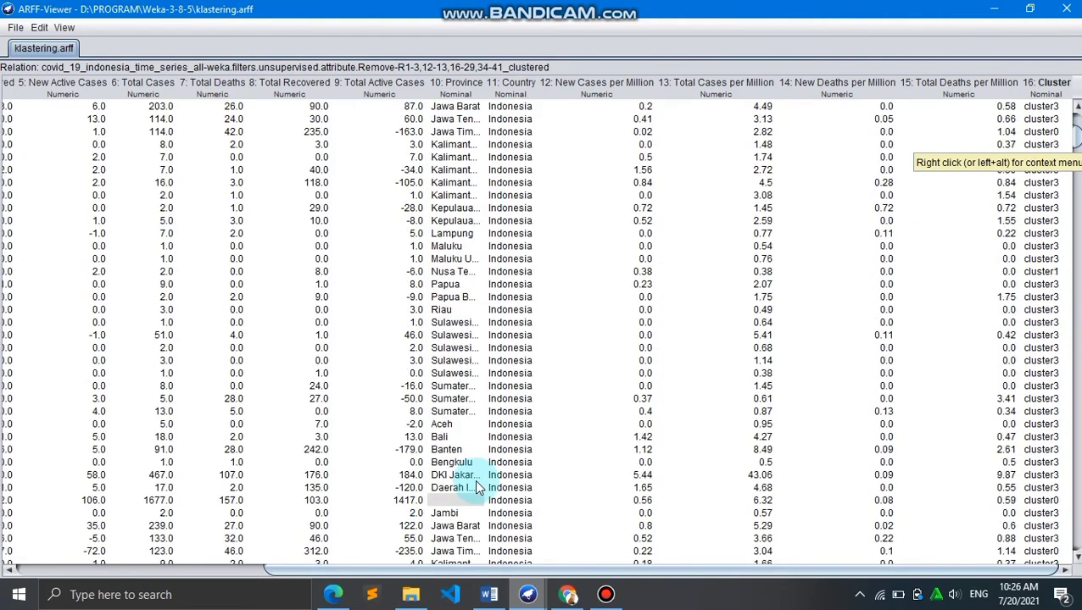
{"action": "scroll", "coordinate": [475, 487], "scroll_direction": "down", "scroll_amount": 10}
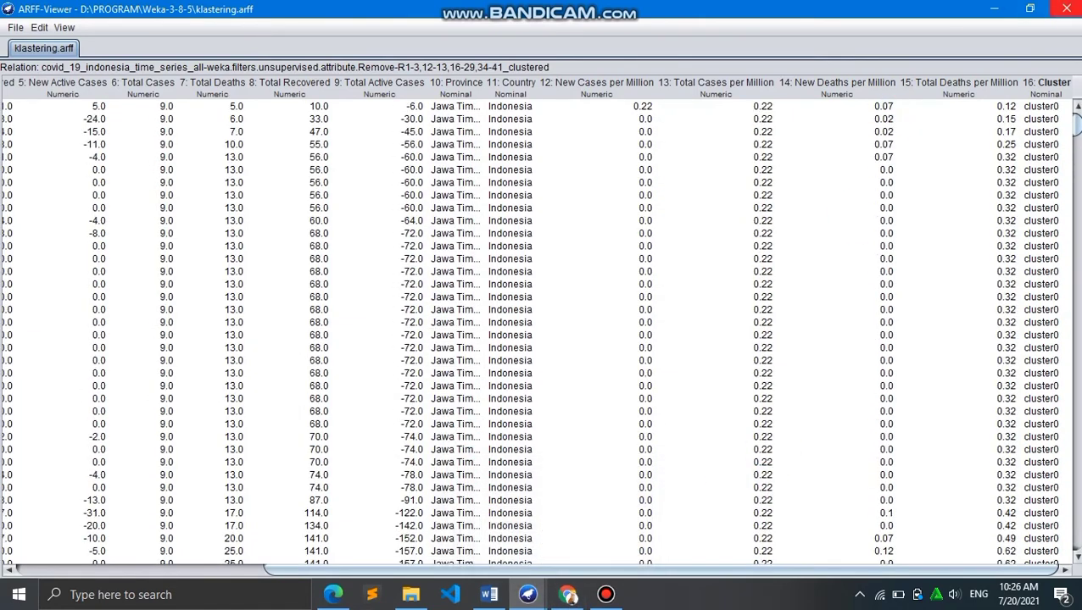
Close the klastering.arff viewer window, confirming the close
{"action": "left_click", "coordinate": [1065, 9]}
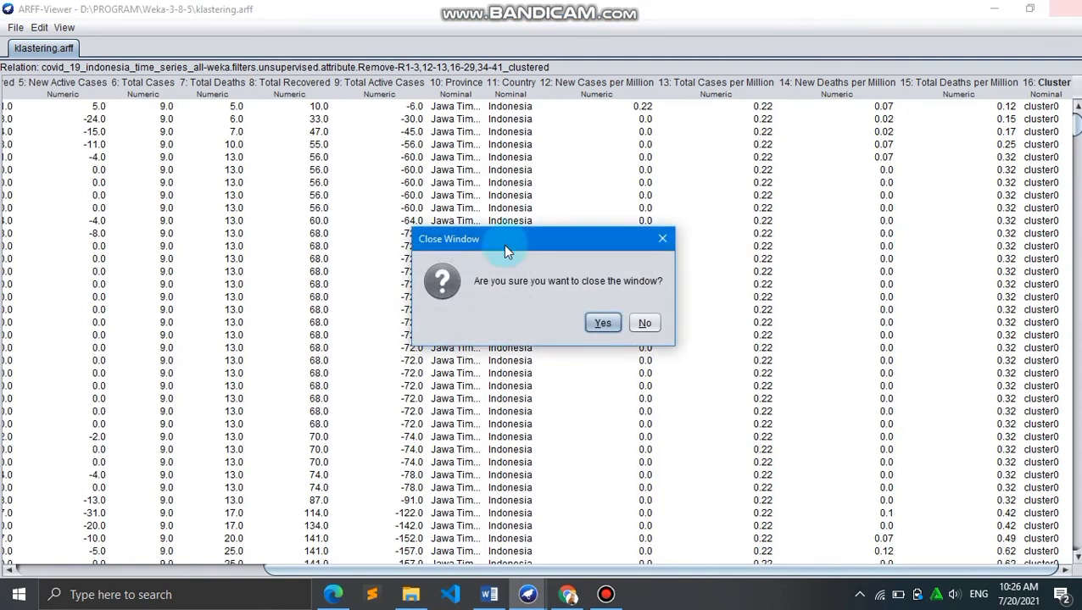
{"action": "left_click", "coordinate": [604, 322]}
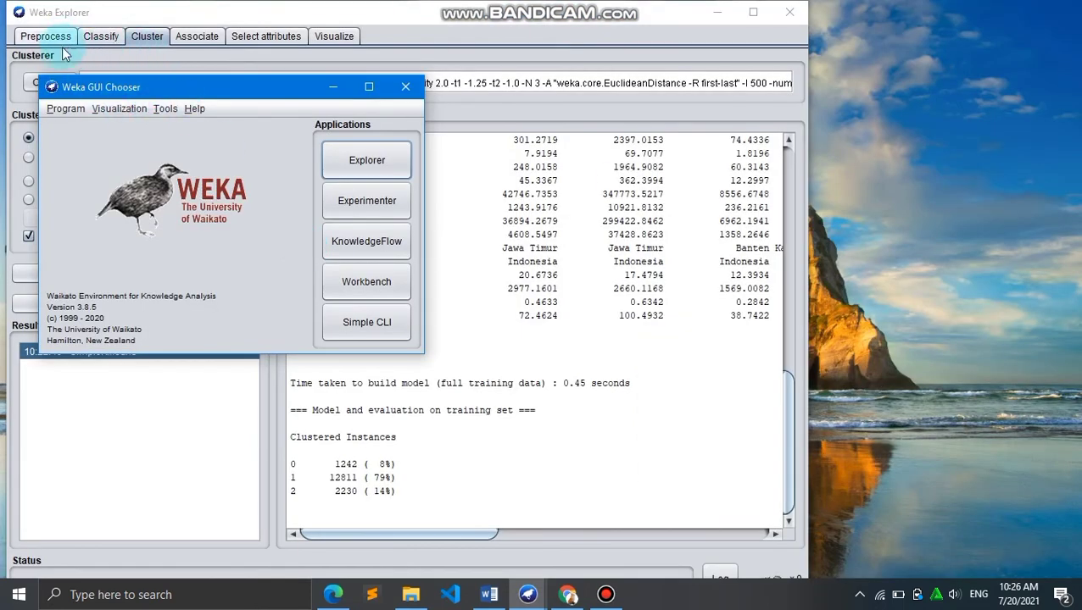
Launch a new ArffViewer from the GUI Chooser and open the klustering.arff file in it
{"action": "left_click", "coordinate": [166, 107]}
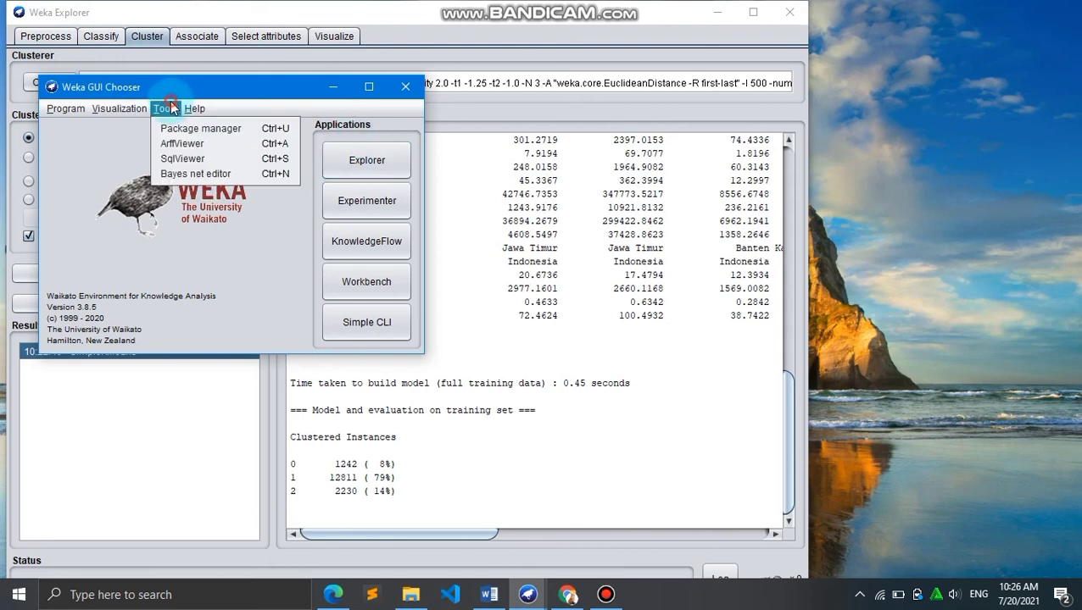
{"action": "left_click", "coordinate": [191, 150]}
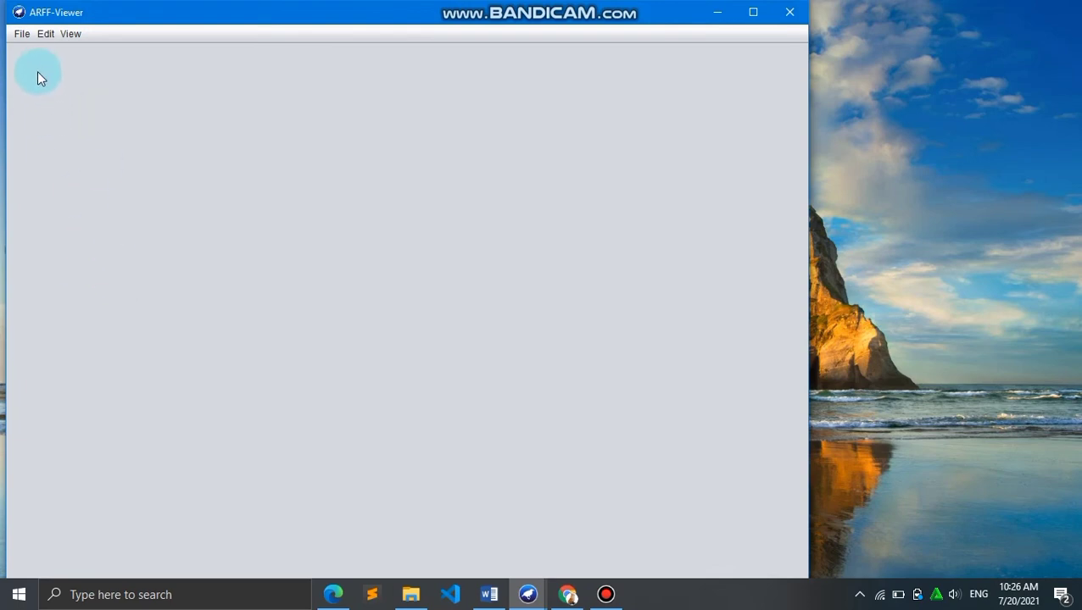
{"action": "left_click", "coordinate": [22, 33]}
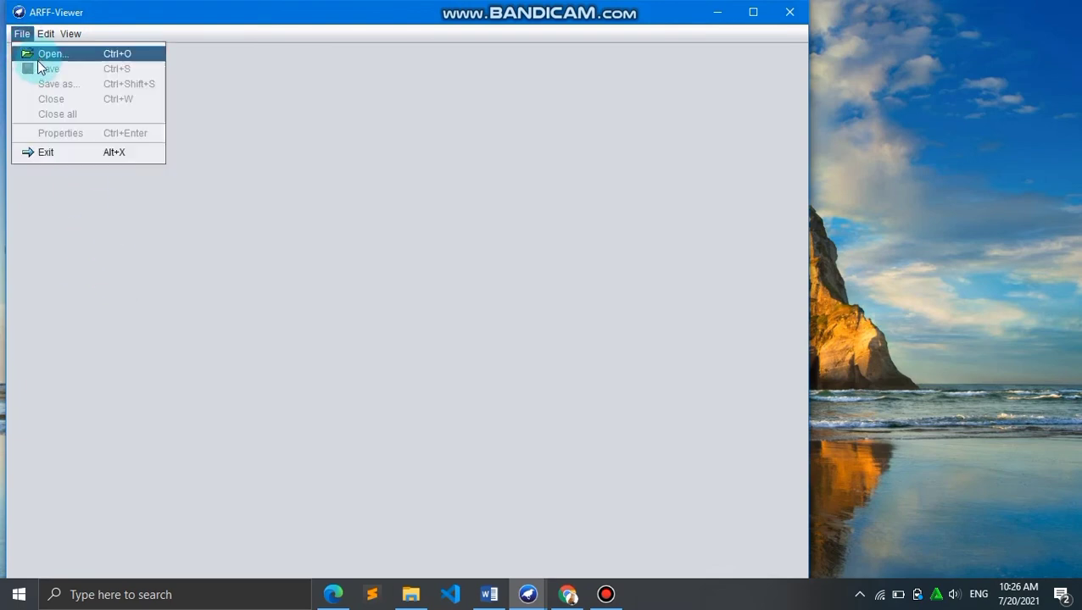
{"action": "left_click", "coordinate": [43, 55]}
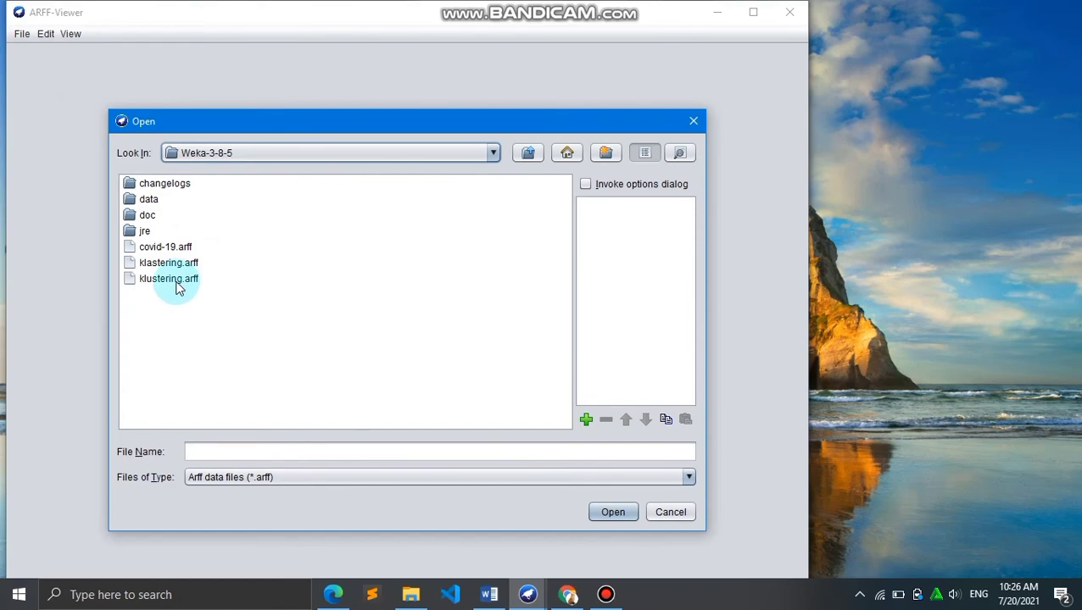
{"action": "double_click", "coordinate": [174, 280]}
Scroll through the klustering.arff table to examine the Province values and Cluster column assignments
{"action": "scroll", "coordinate": [377, 346], "scroll_direction": "right", "scroll_amount": 5}
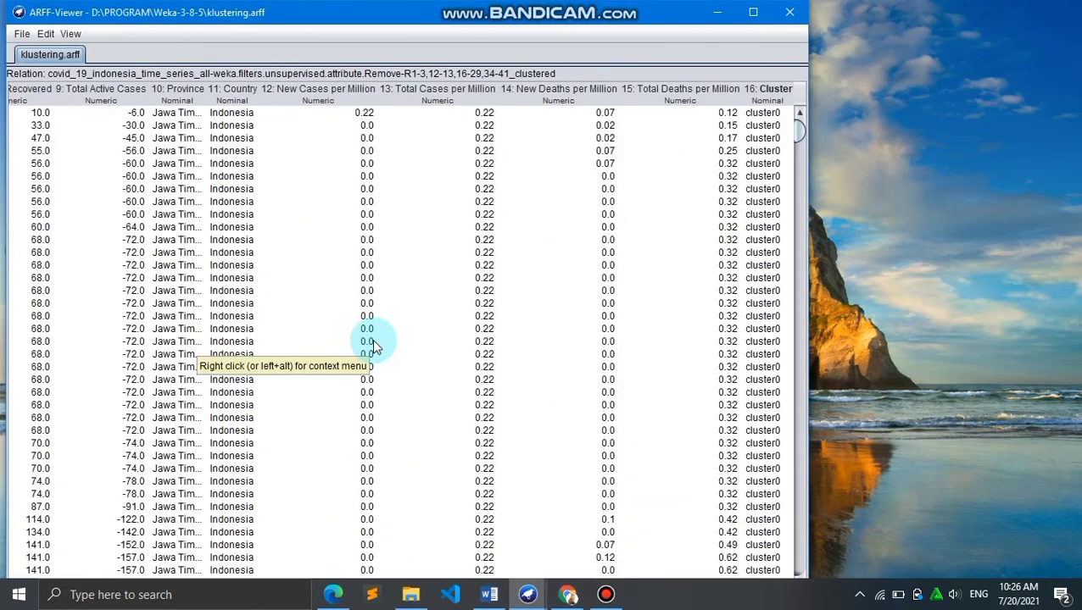
{"action": "scroll", "coordinate": [376, 346], "scroll_direction": "down", "scroll_amount": 15}
{"action": "scroll", "coordinate": [377, 346], "scroll_direction": "down", "scroll_amount": 5}
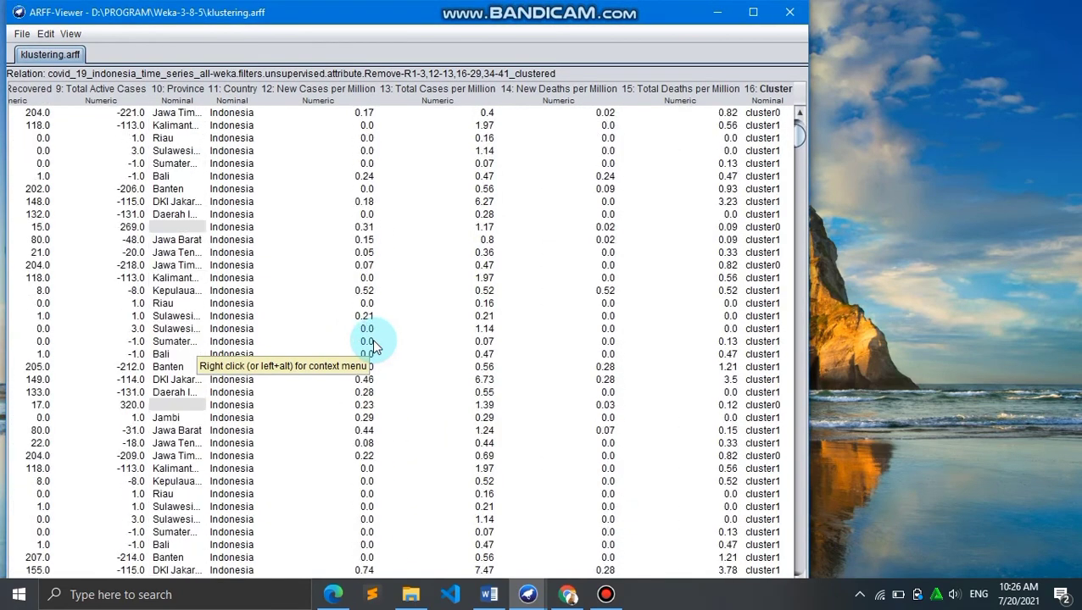
{"action": "scroll", "coordinate": [377, 346], "scroll_direction": "left", "scroll_amount": 5}
{"action": "scroll", "coordinate": [376, 346], "scroll_direction": "up", "scroll_amount": 20}
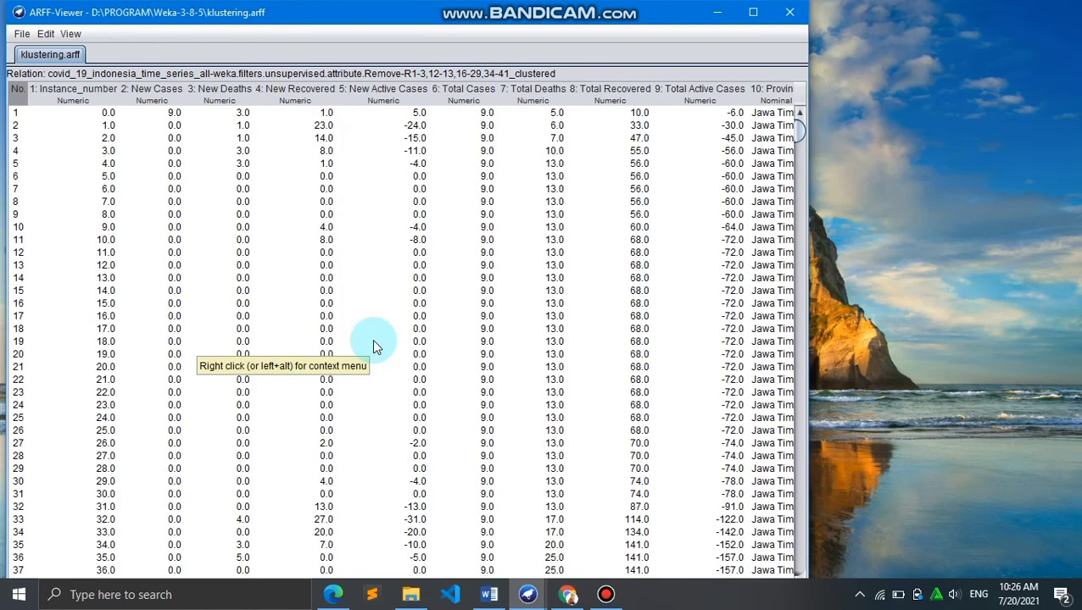
{"action": "scroll", "coordinate": [376, 346], "scroll_direction": "right", "scroll_amount": 5}
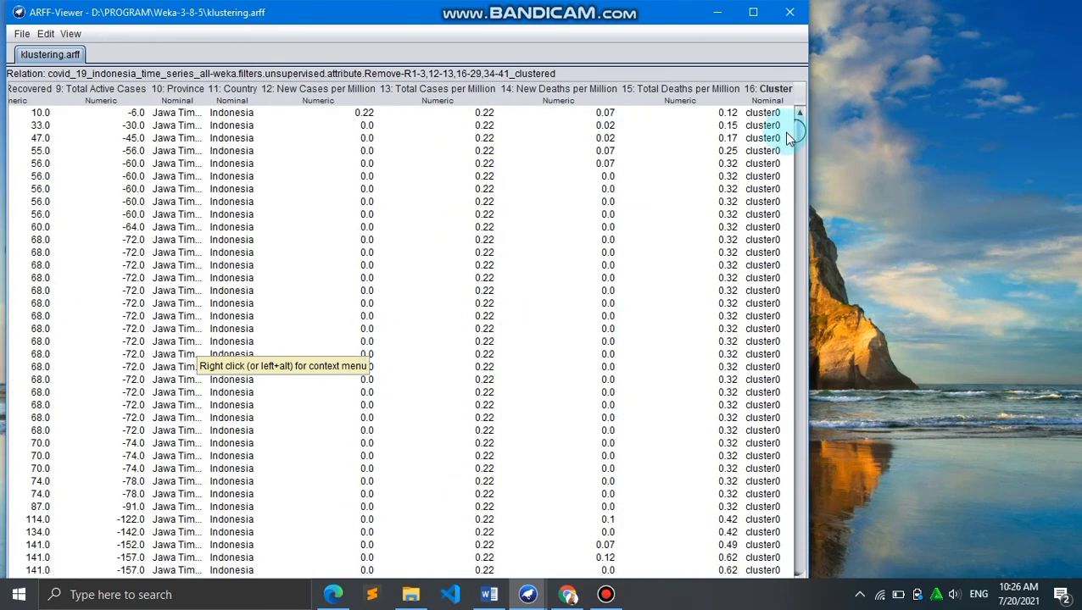
{"action": "scroll", "coordinate": [789, 302], "scroll_direction": "down", "scroll_amount": 10}
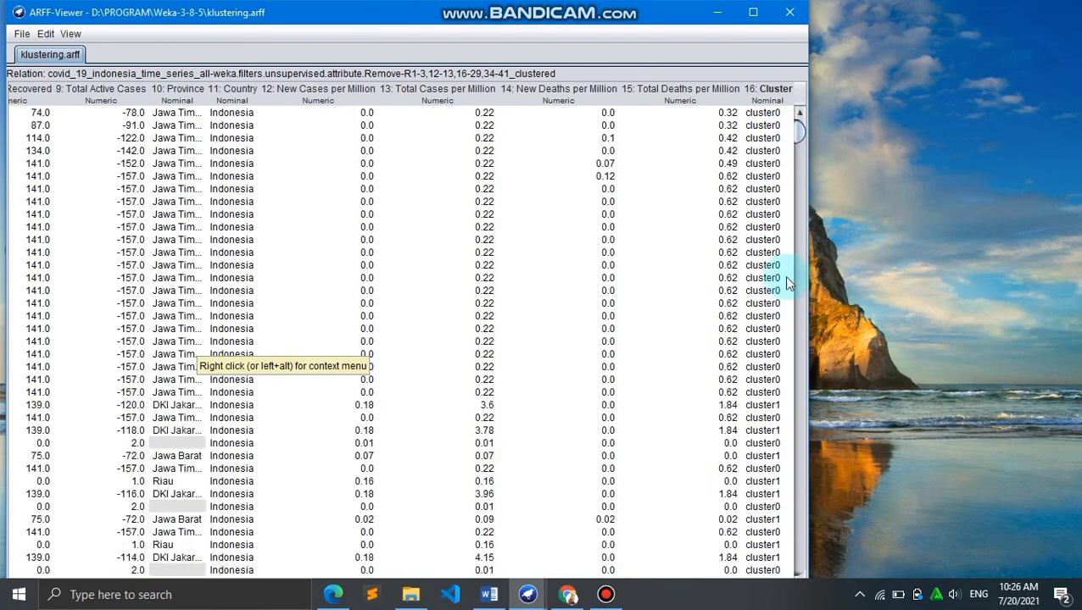
{"action": "scroll", "coordinate": [788, 189], "scroll_direction": "down", "scroll_amount": 20}
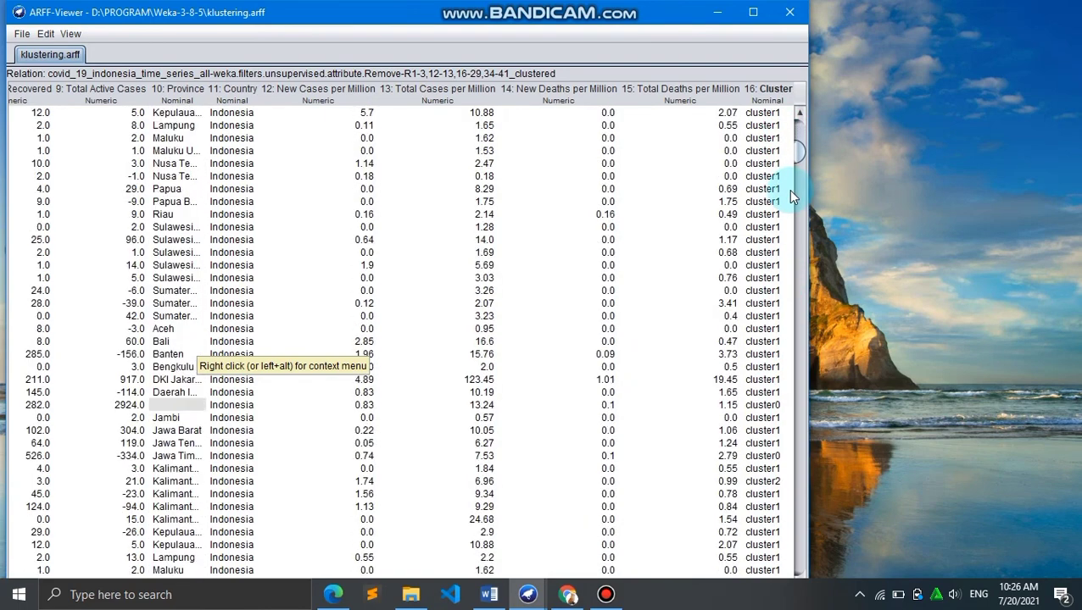
{"action": "scroll", "coordinate": [787, 189], "scroll_direction": "down", "scroll_amount": 20}
{"action": "scroll", "coordinate": [223, 276], "scroll_direction": "left", "scroll_amount": 5}
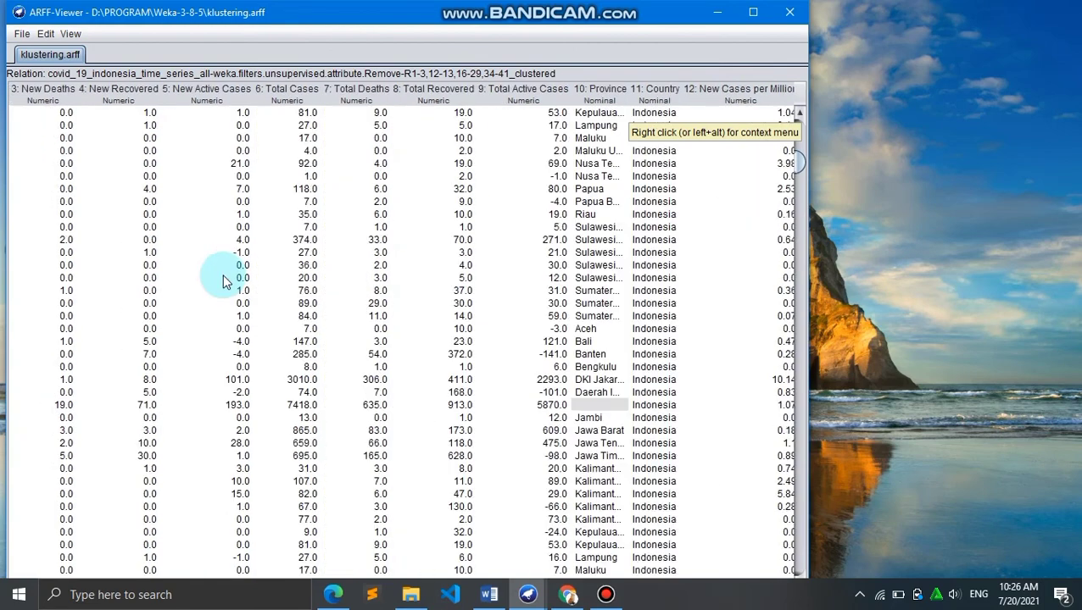
{"action": "scroll", "coordinate": [470, 314], "scroll_direction": "left", "scroll_amount": 3}
{"action": "scroll", "coordinate": [476, 326], "scroll_direction": "right", "scroll_amount": 10}
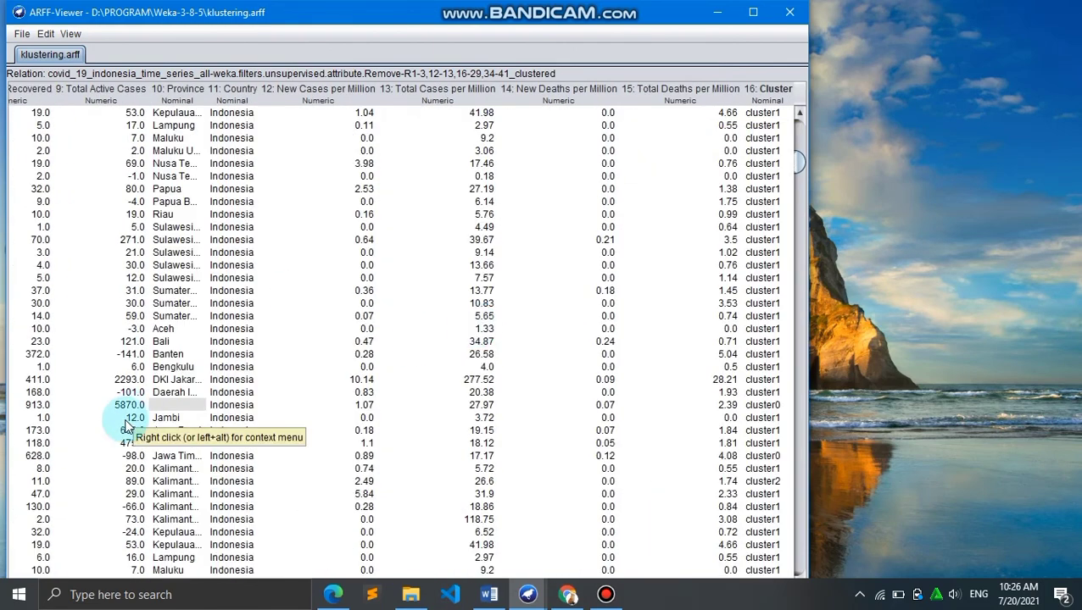
{"action": "scroll", "coordinate": [136, 428], "scroll_direction": "down", "scroll_amount": 10}
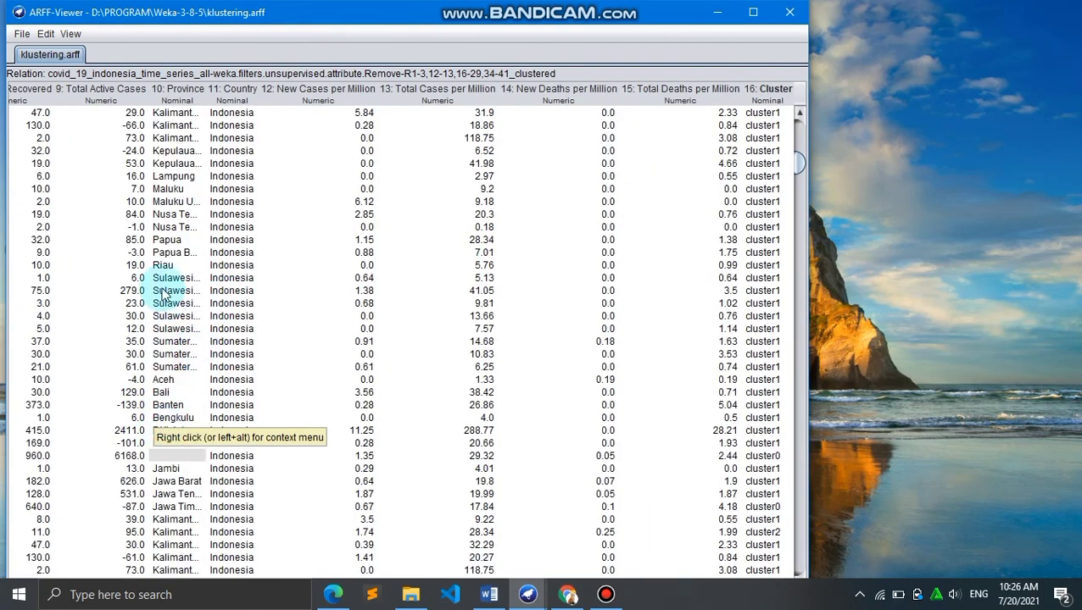
{"action": "scroll", "coordinate": [165, 221], "scroll_direction": "up", "scroll_amount": 6}
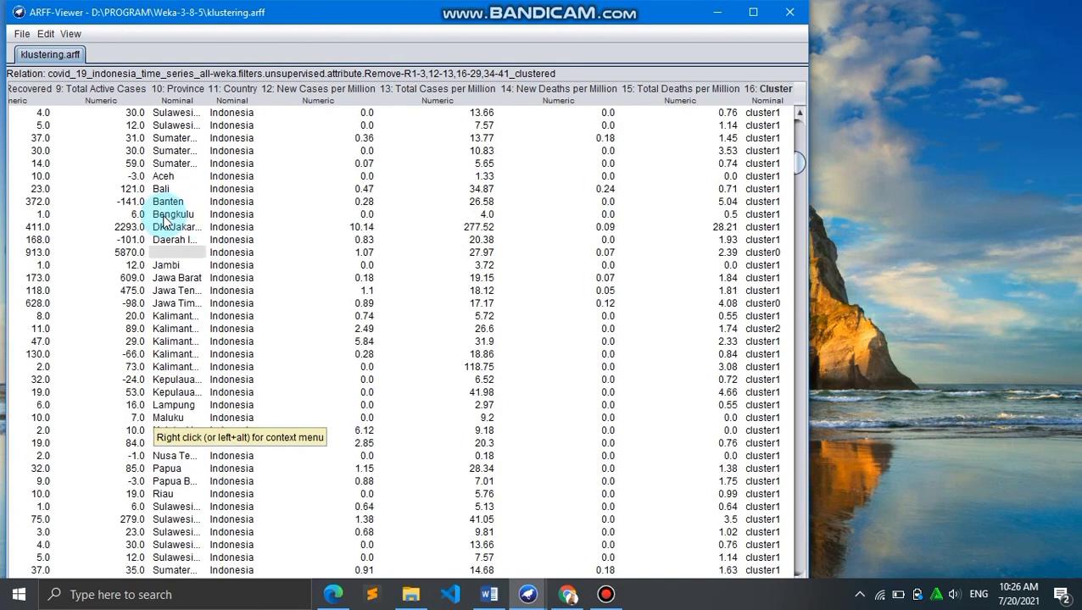
{"action": "left_click", "coordinate": [173, 405]}
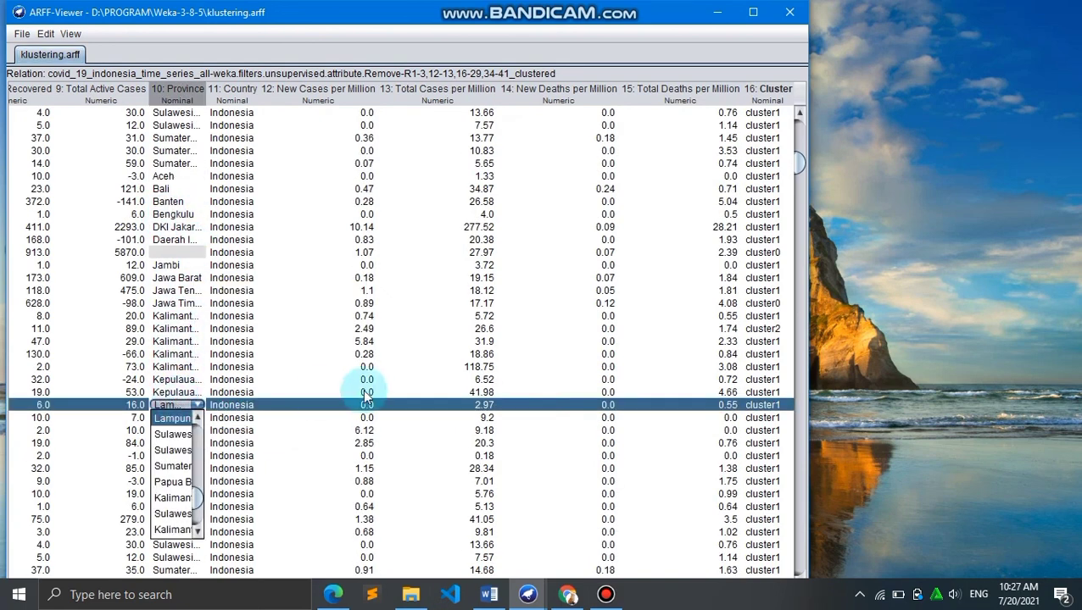
{"action": "left_click", "coordinate": [762, 418]}
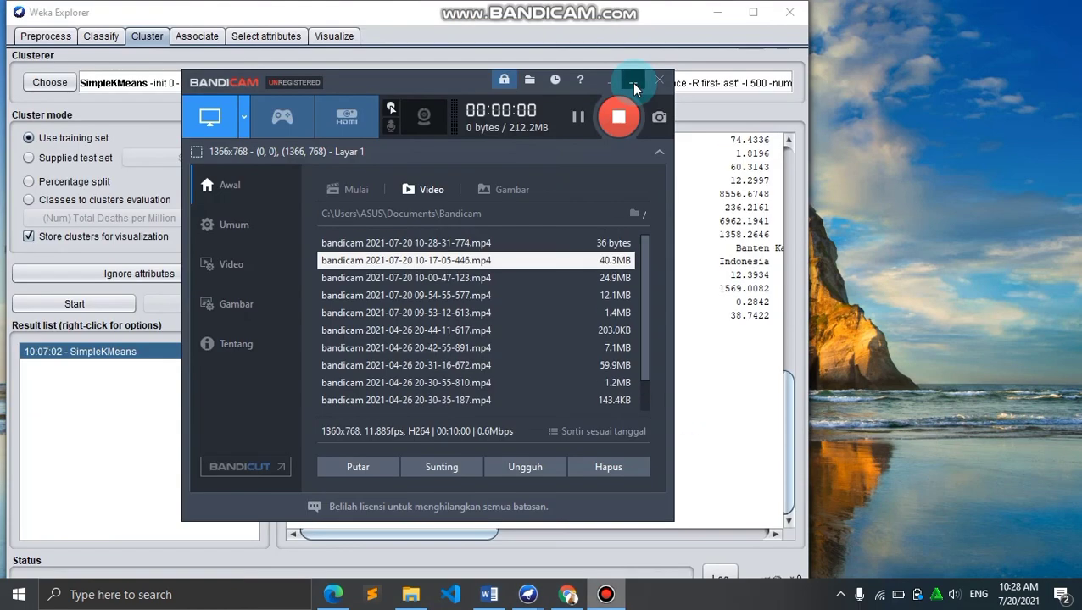
{"action": "left_click", "coordinate": [633, 82]}
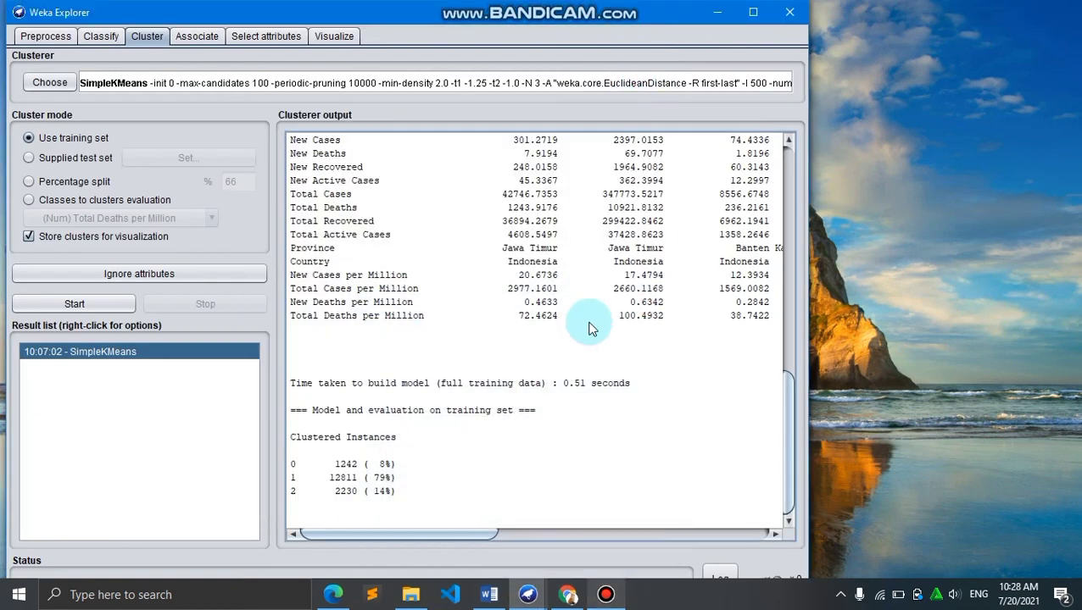